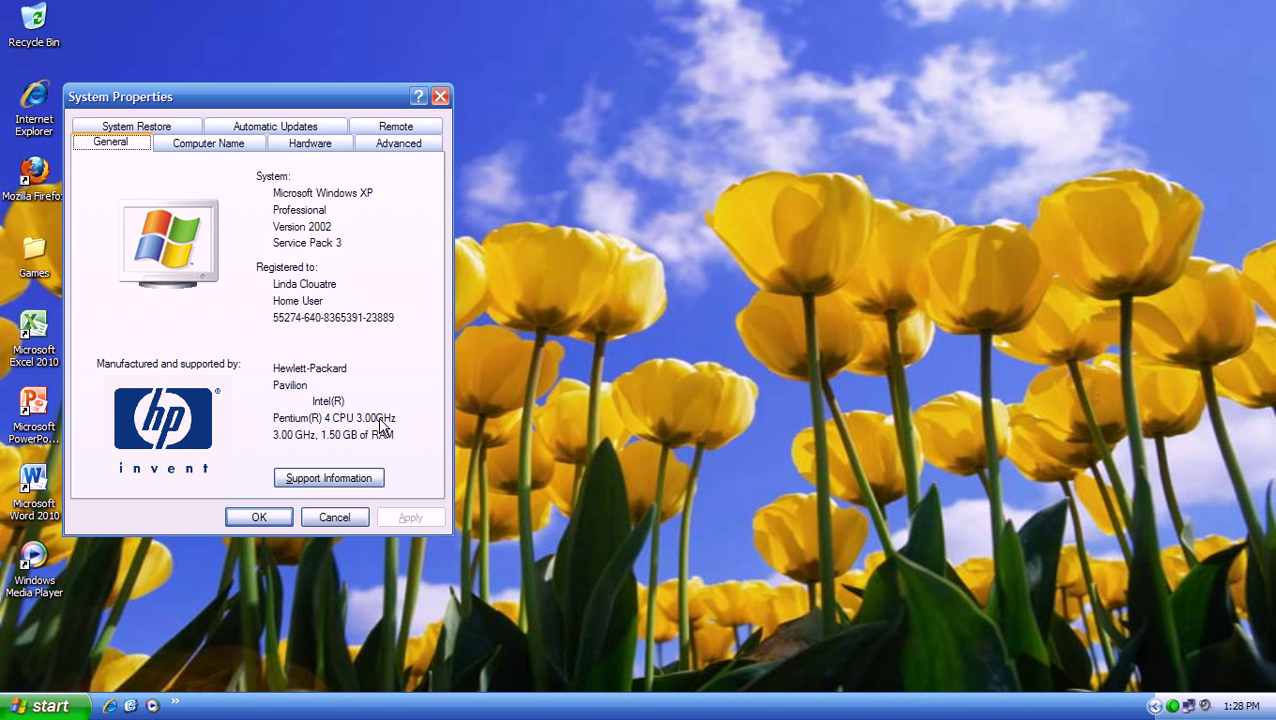
Review installed devices in Device Manager from the Hardware tab, then close System Properties
{"action": "left_click", "coordinate": [308, 150]}
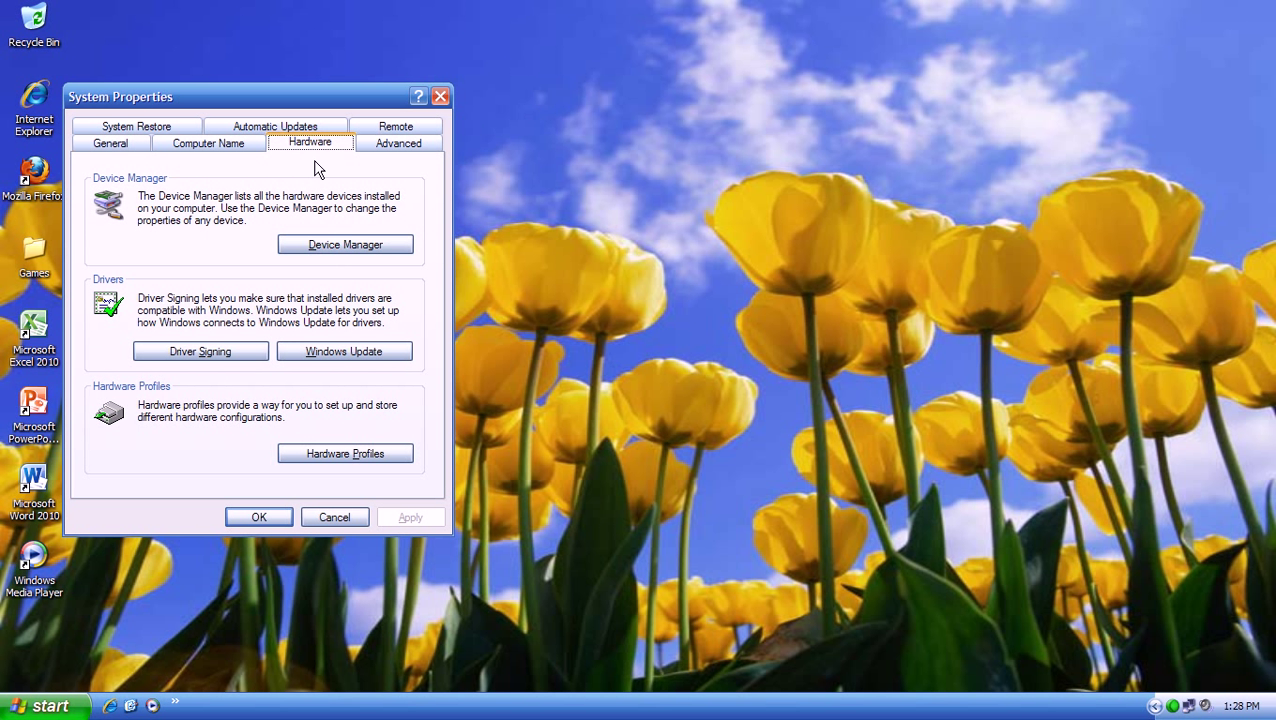
{"action": "left_click", "coordinate": [352, 250]}
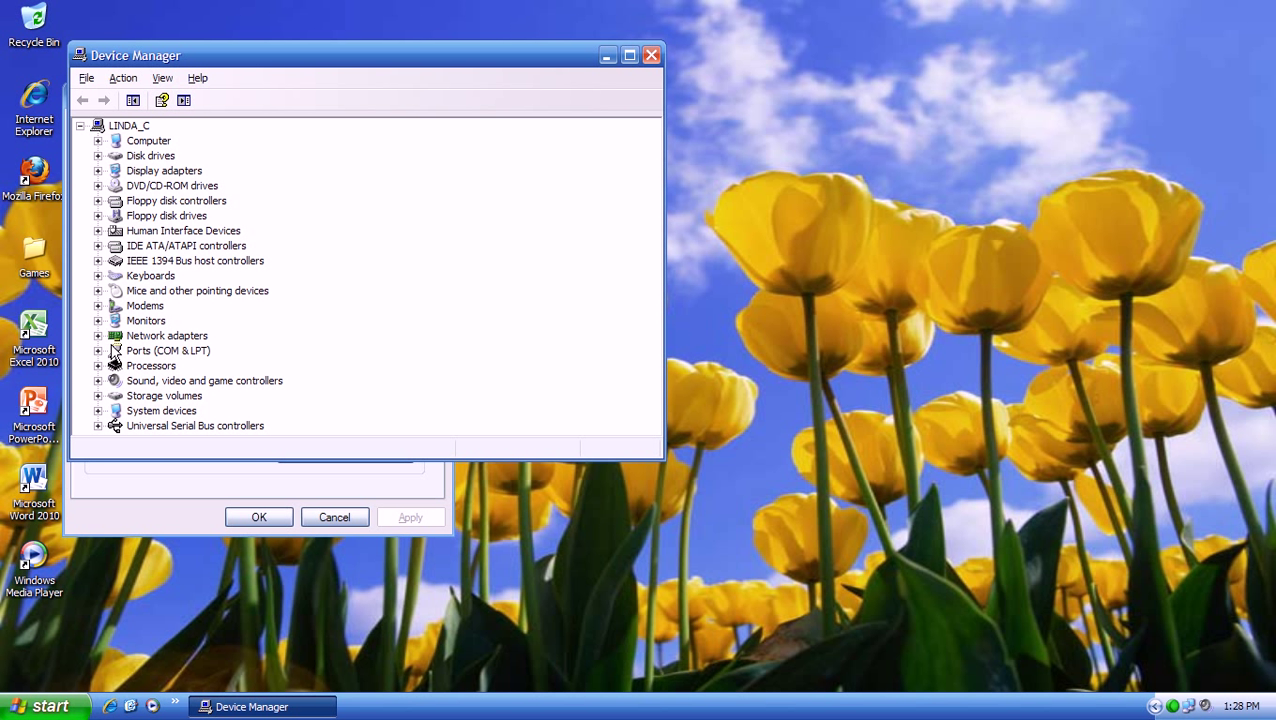
{"action": "left_click", "coordinate": [650, 57]}
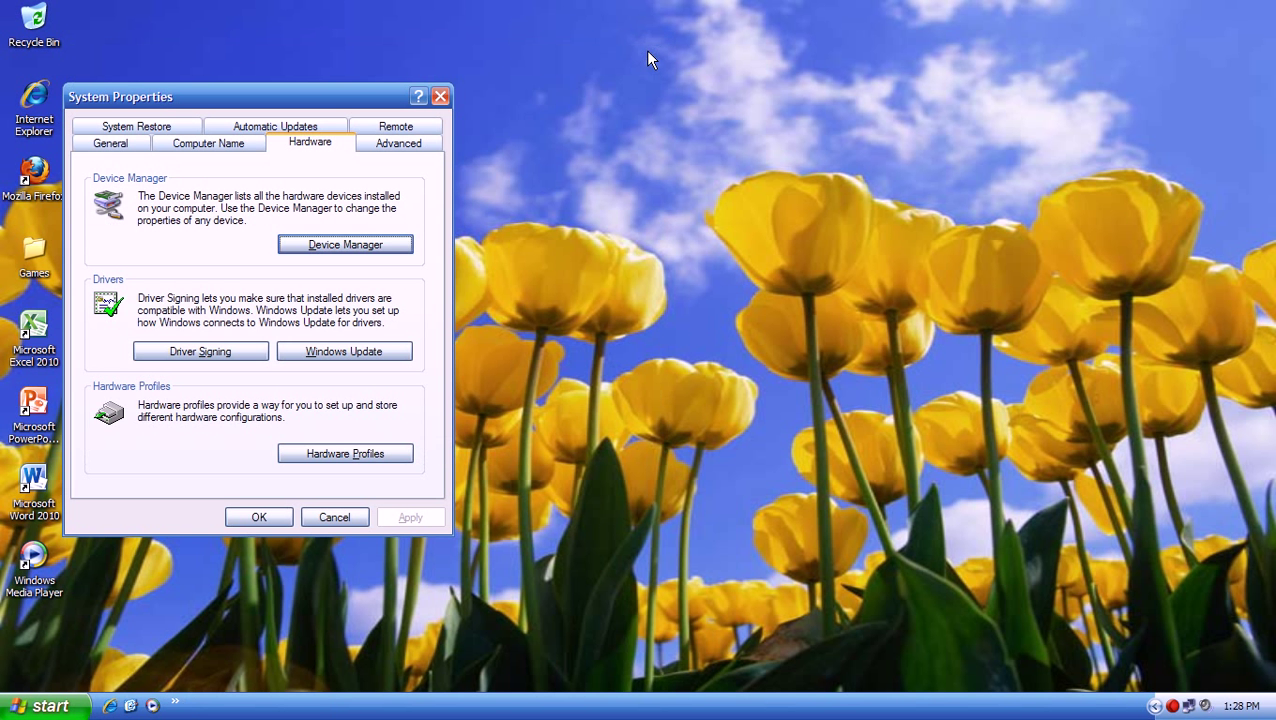
{"action": "left_click", "coordinate": [440, 97]}
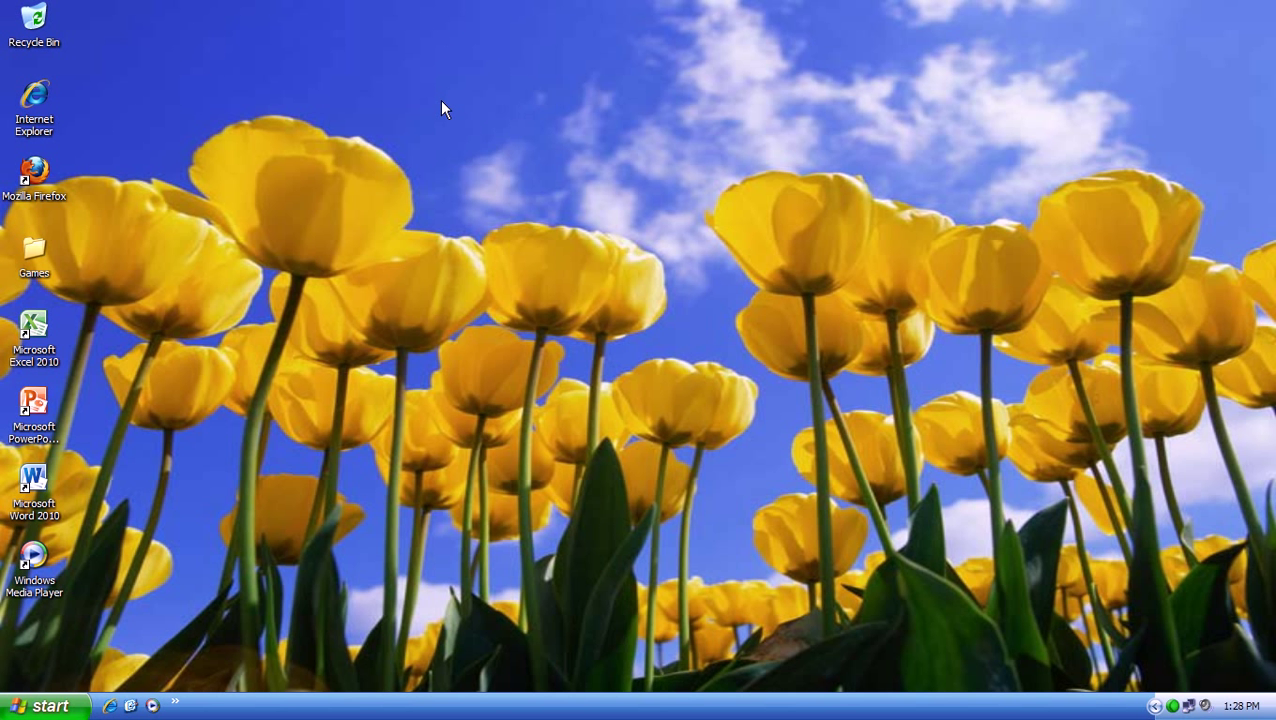
{"action": "right_click", "coordinate": [445, 103]}
{"action": "left_click", "coordinate": [487, 264]}
{"action": "left_click_drag", "start_coordinate": [252, 38], "coordinate": [344, 89]}
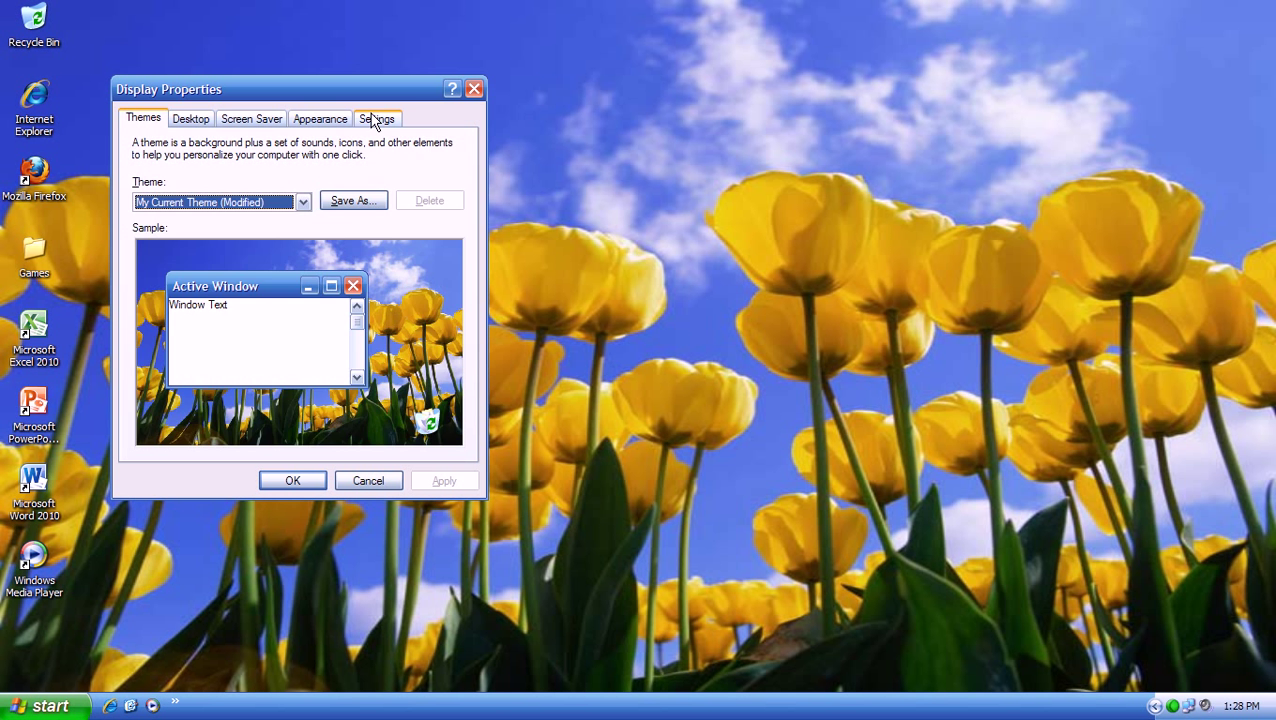
{"action": "left_click", "coordinate": [375, 118]}
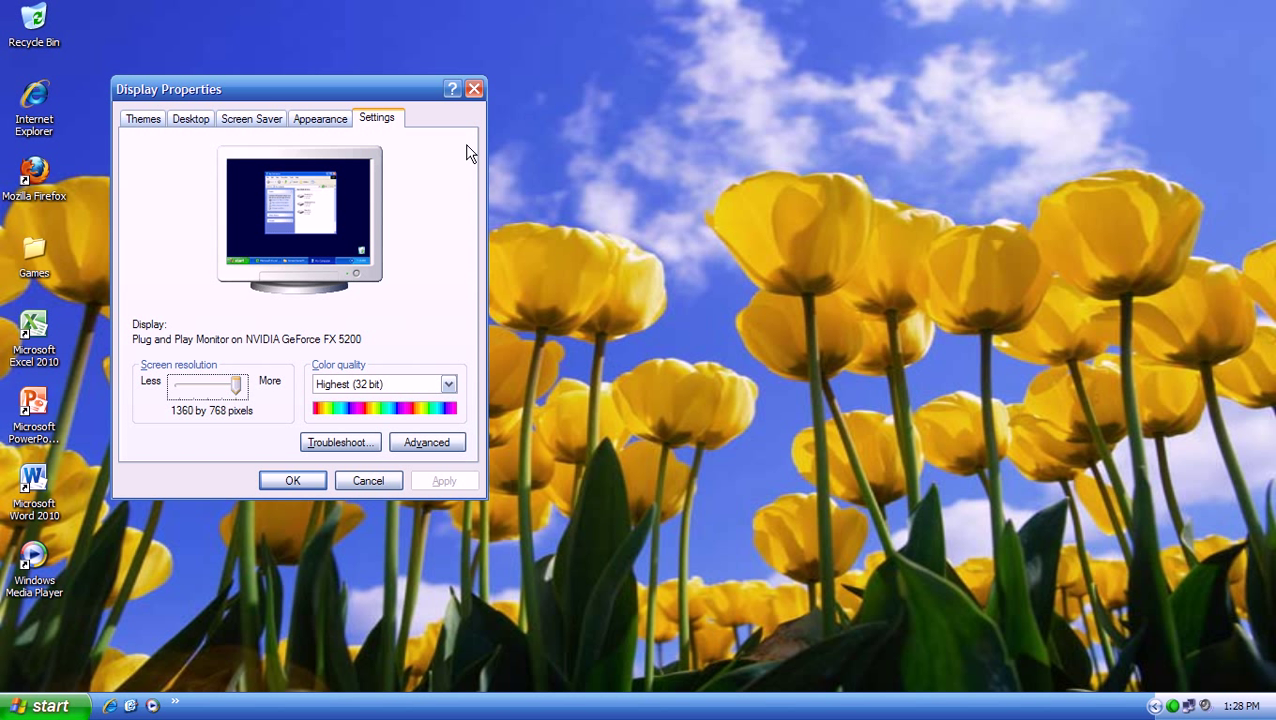
{"action": "left_click", "coordinate": [475, 89]}
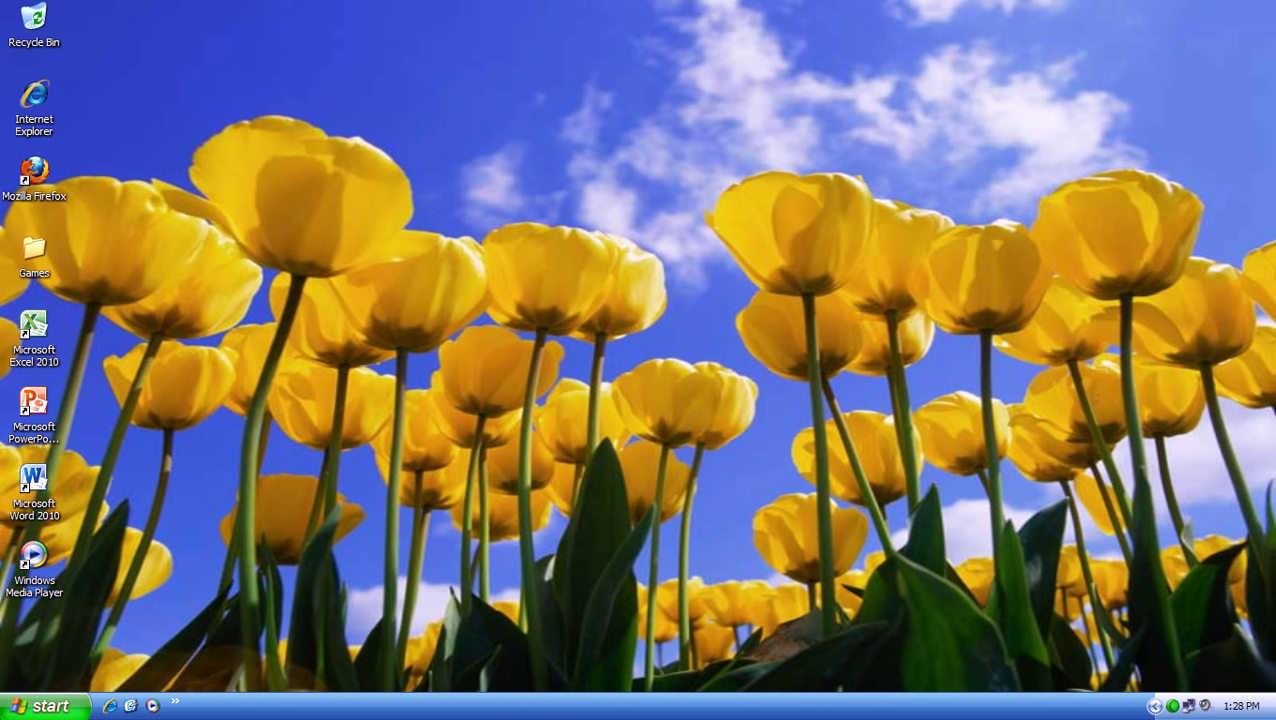
{"action": "left_click", "coordinate": [45, 706]}
{"action": "left_click", "coordinate": [274, 416]}
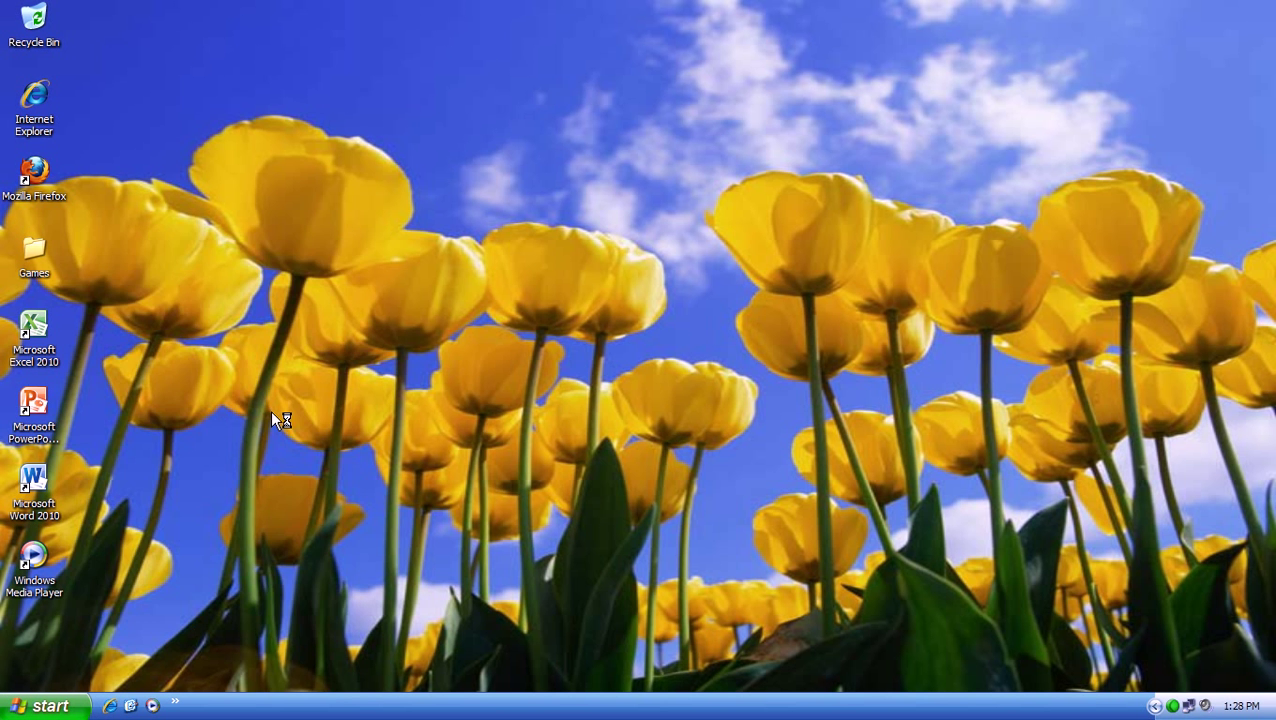
{"action": "left_click", "coordinate": [495, 200]}
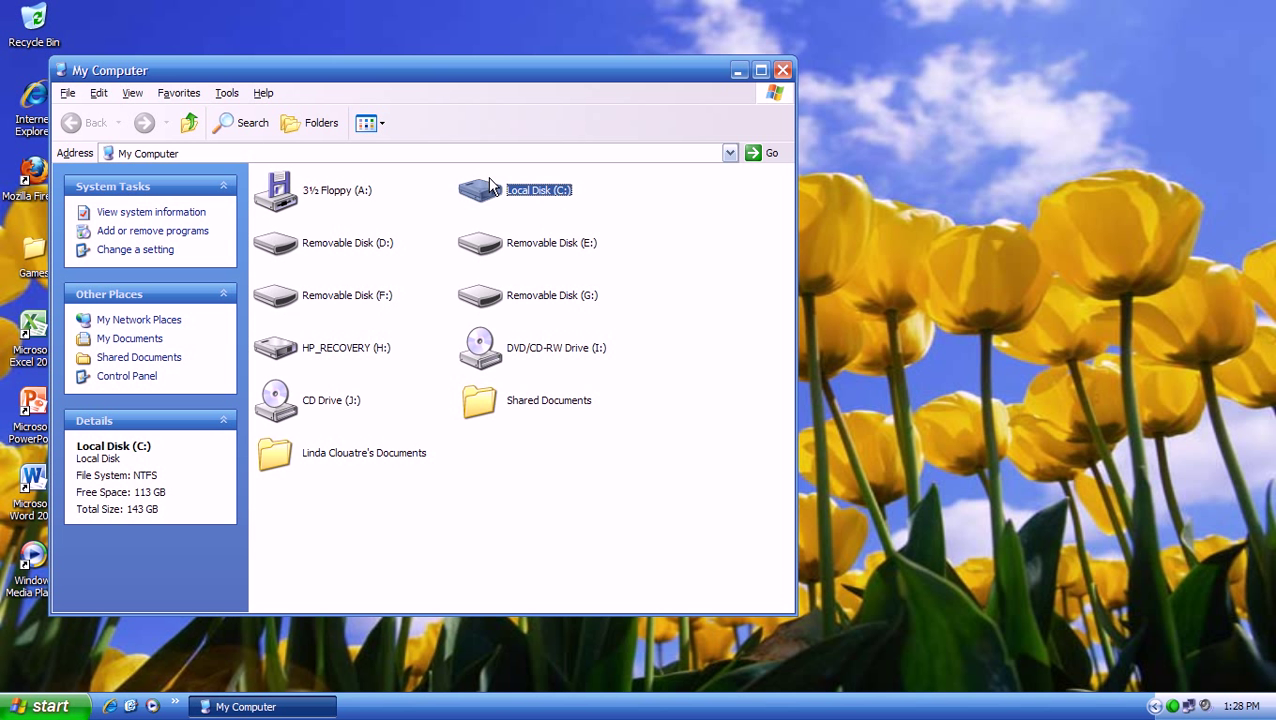
{"action": "right_click", "coordinate": [492, 188]}
{"action": "left_click", "coordinate": [520, 407]}
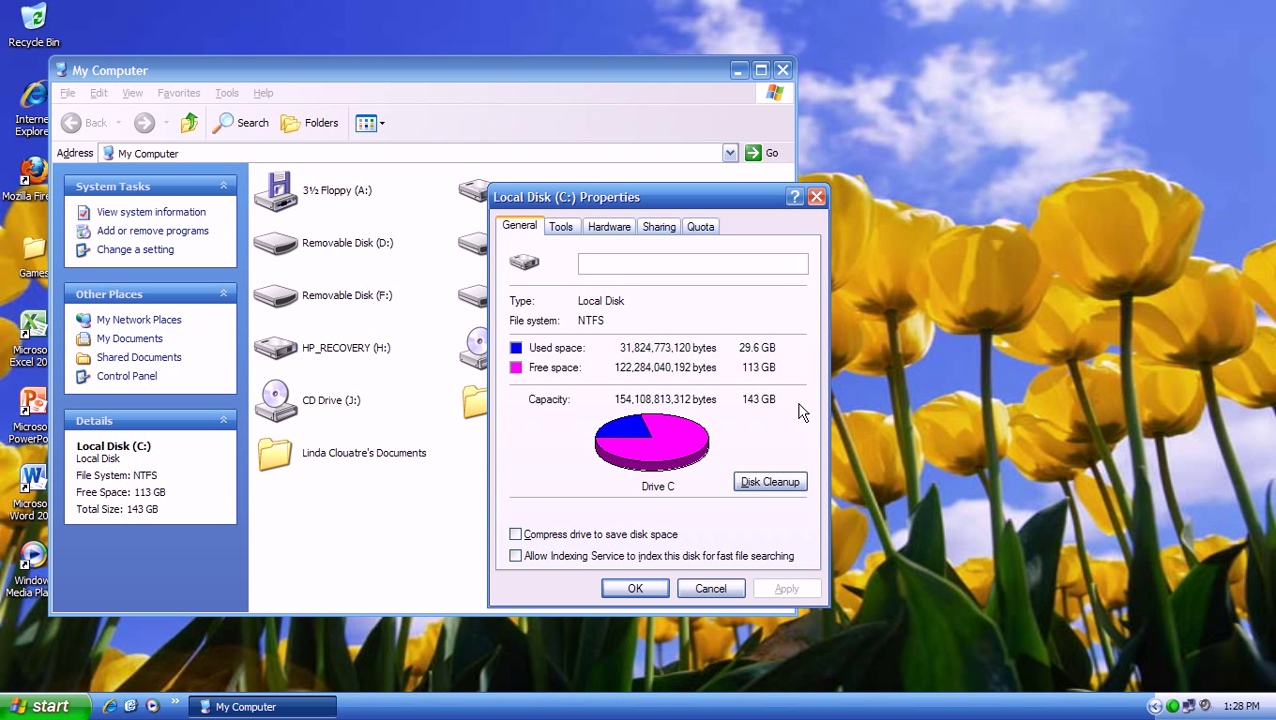
{"action": "left_click", "coordinate": [817, 197]}
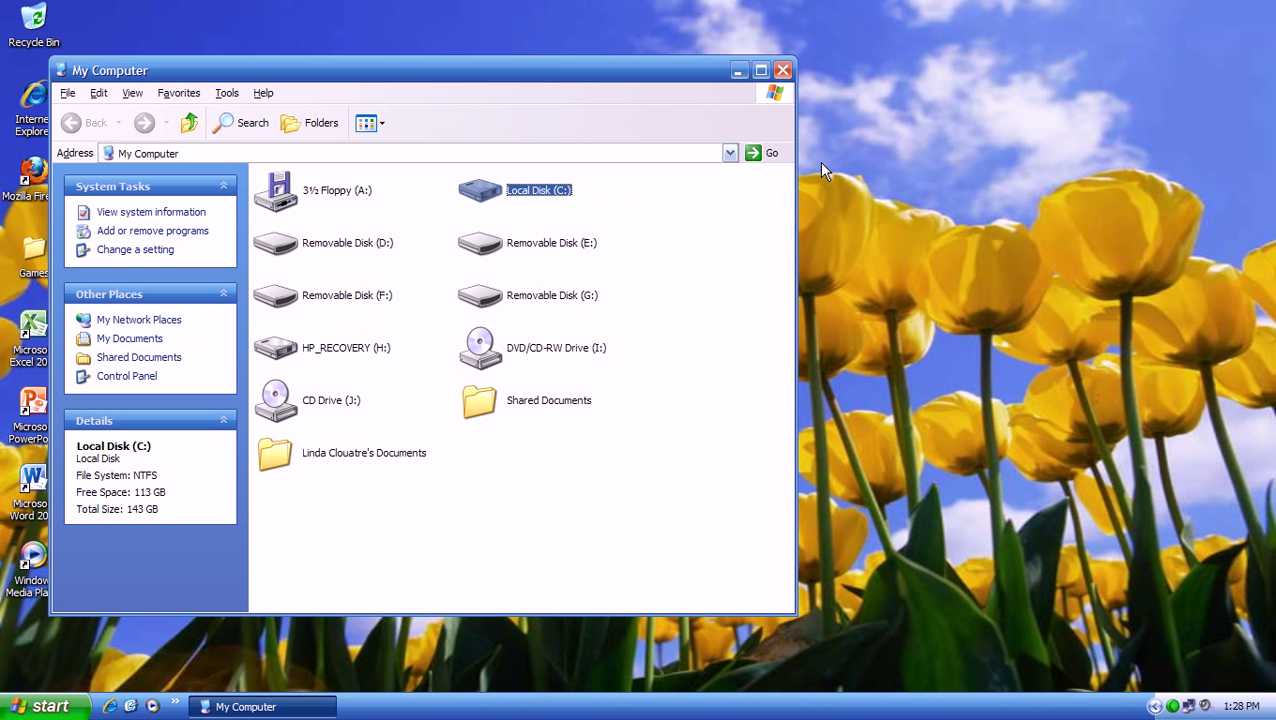
{"action": "left_click", "coordinate": [784, 72]}
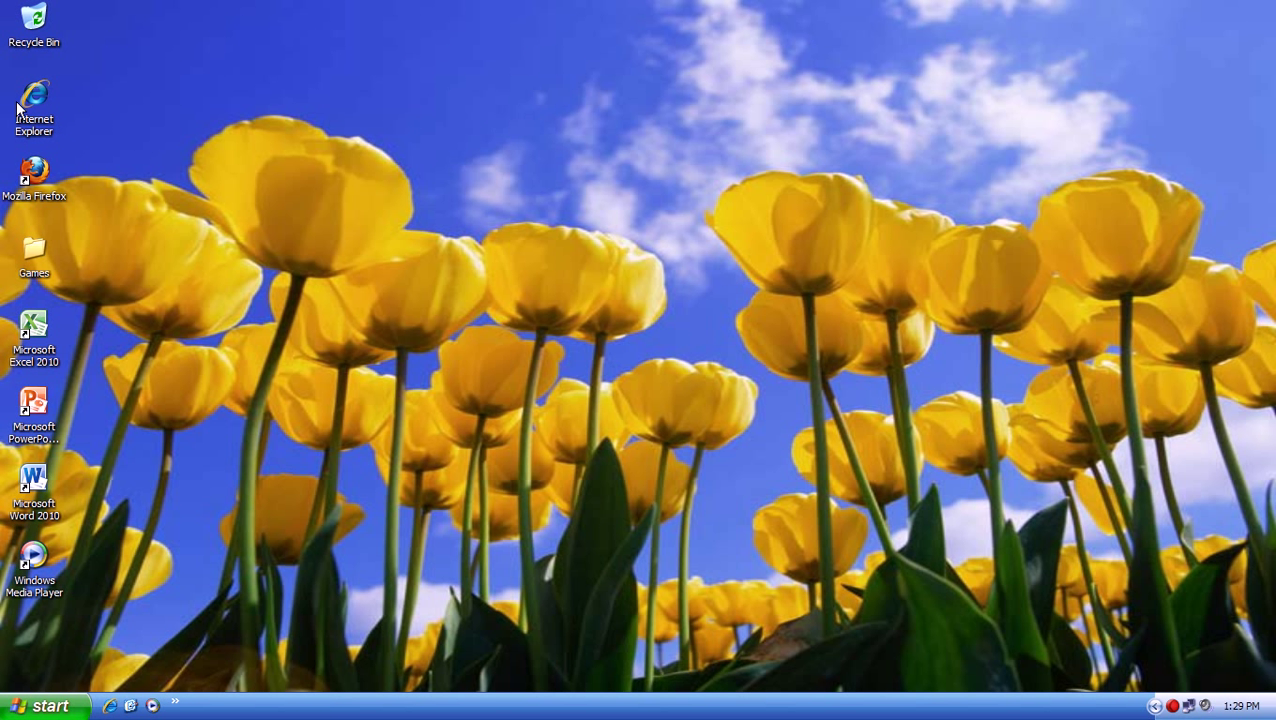
{"action": "double_click", "coordinate": [30, 100]}
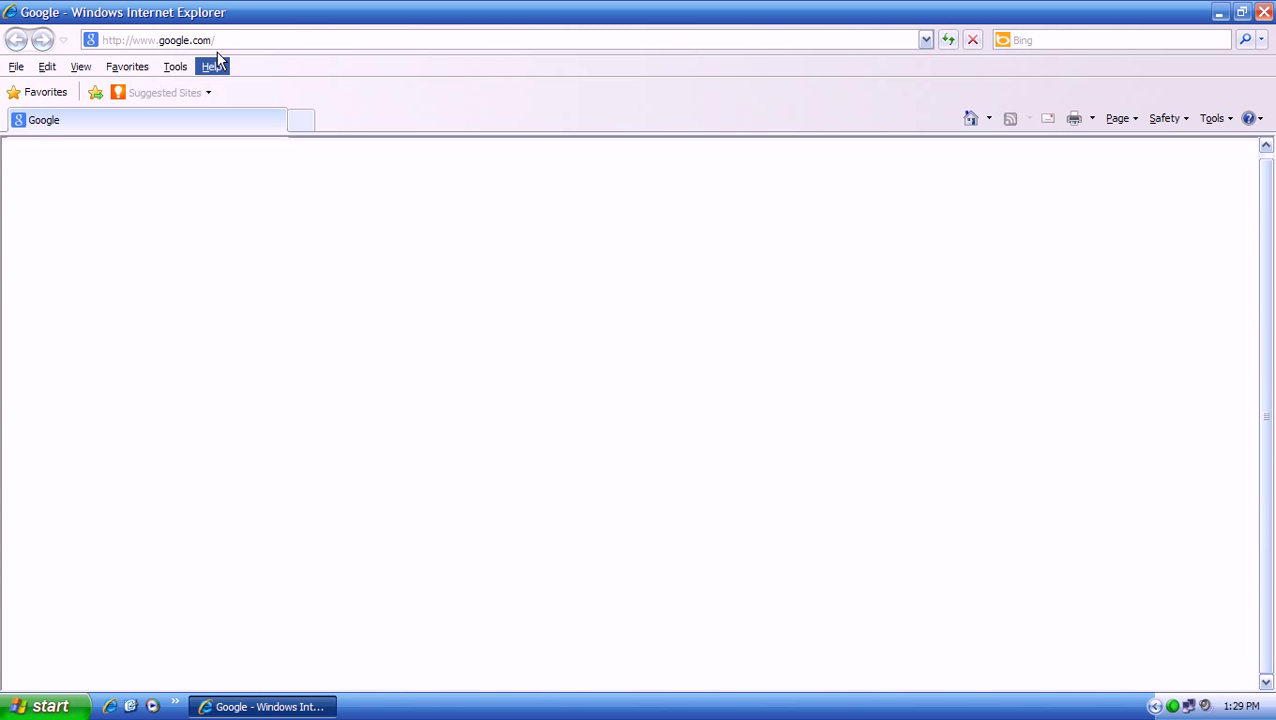
{"action": "left_click", "coordinate": [212, 67]}
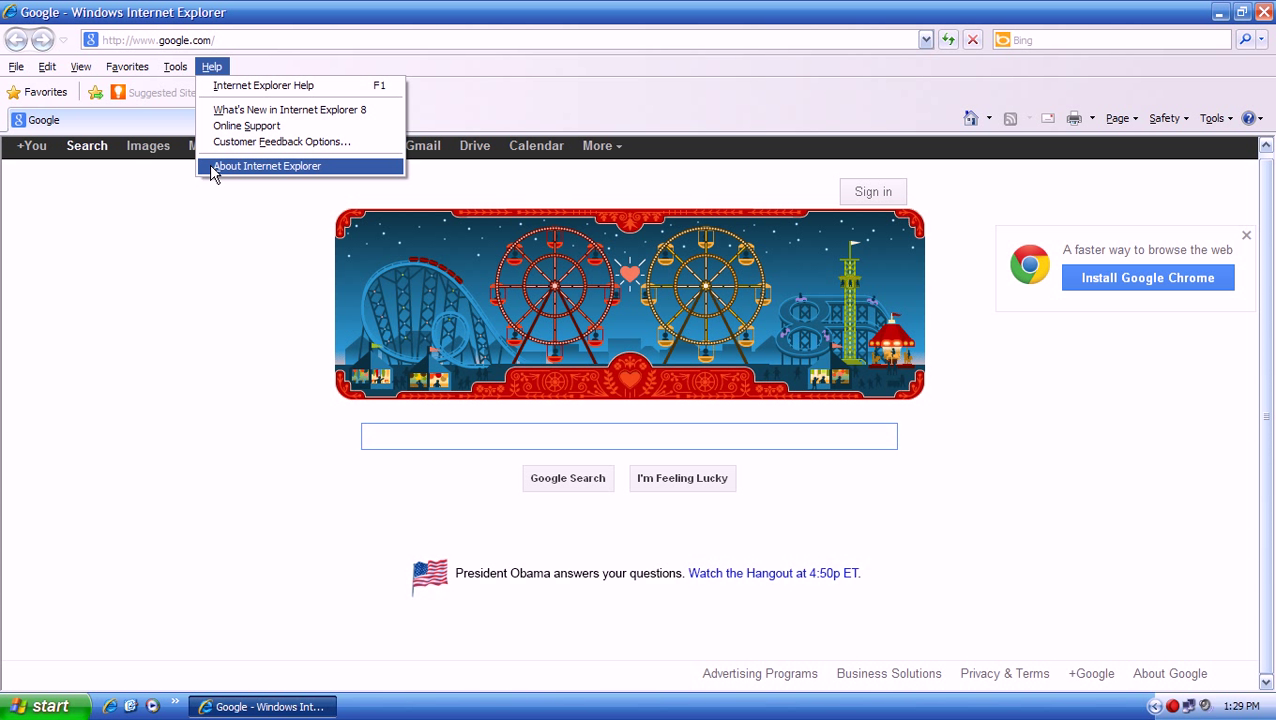
{"action": "left_click", "coordinate": [212, 168]}
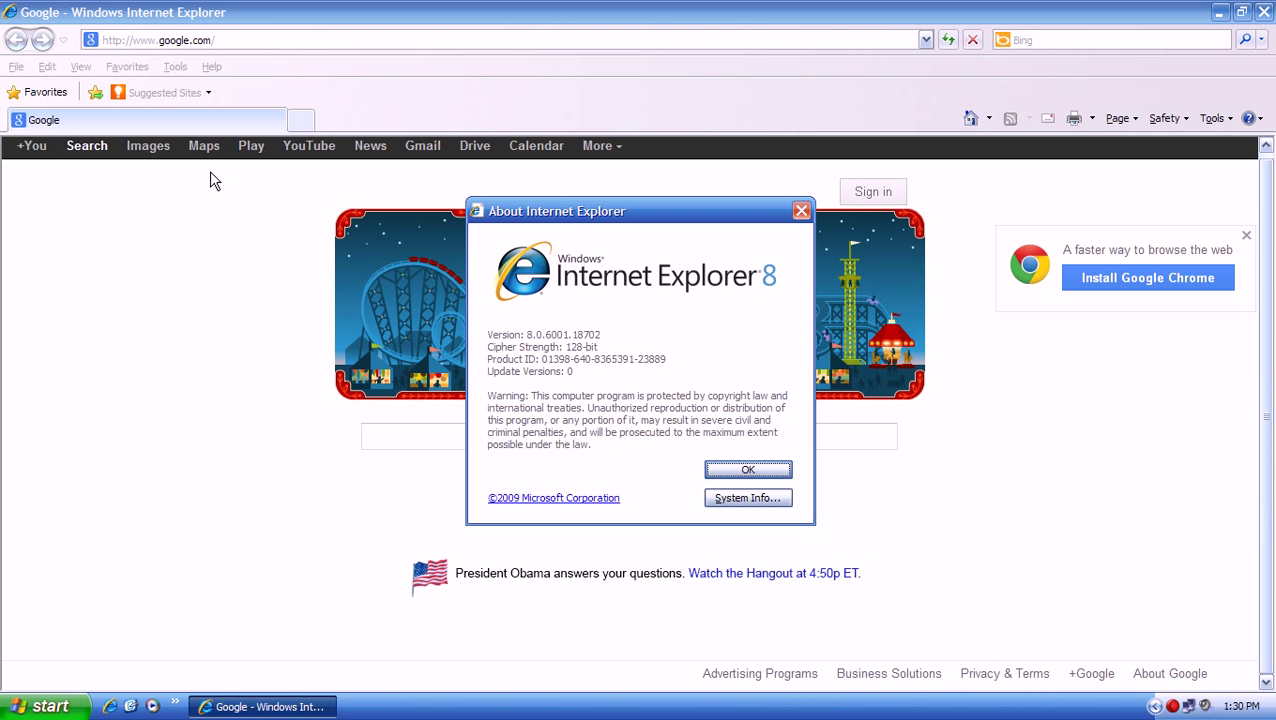
{"action": "key", "text": "Return"}
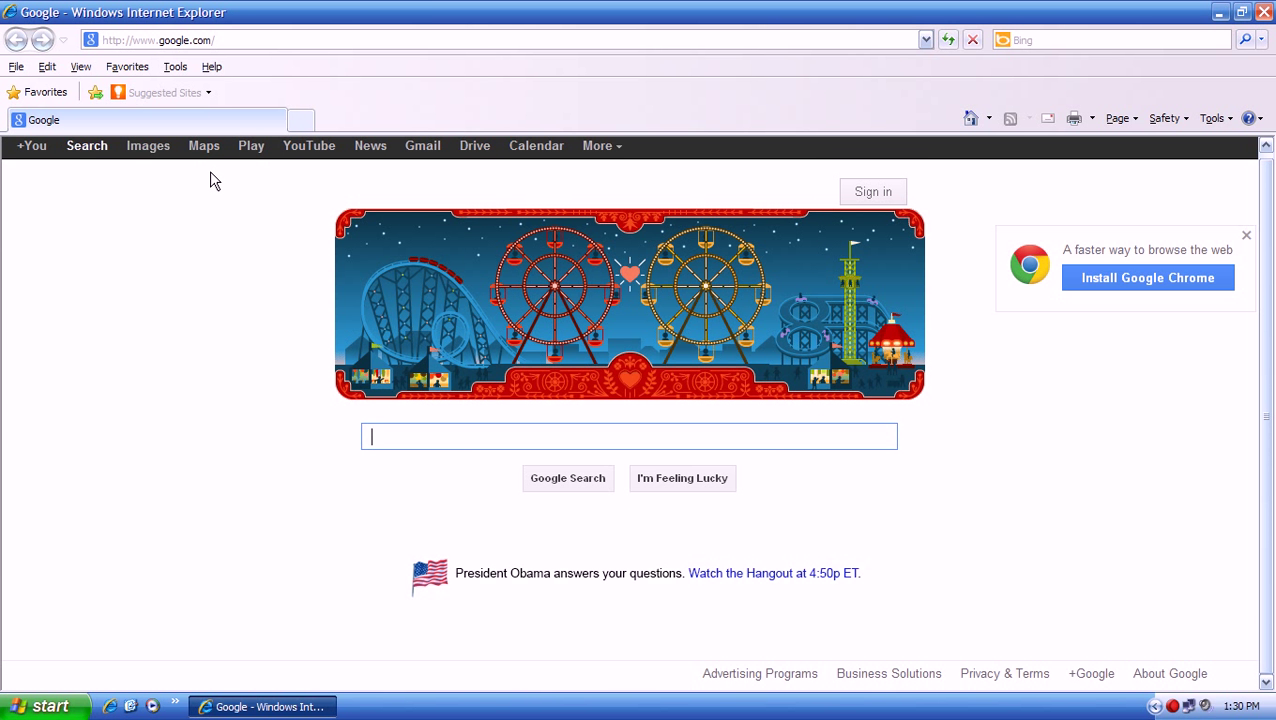
{"action": "left_click", "coordinate": [1262, 10]}
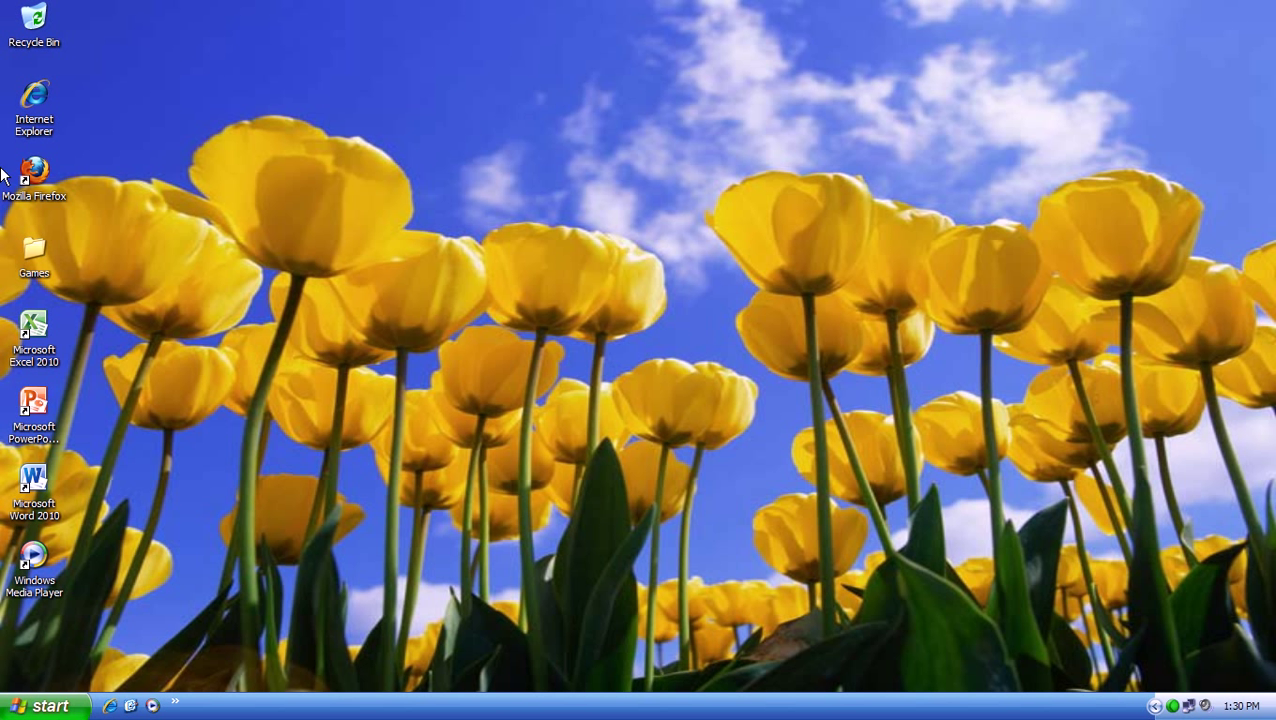
{"action": "left_click", "coordinate": [44, 176]}
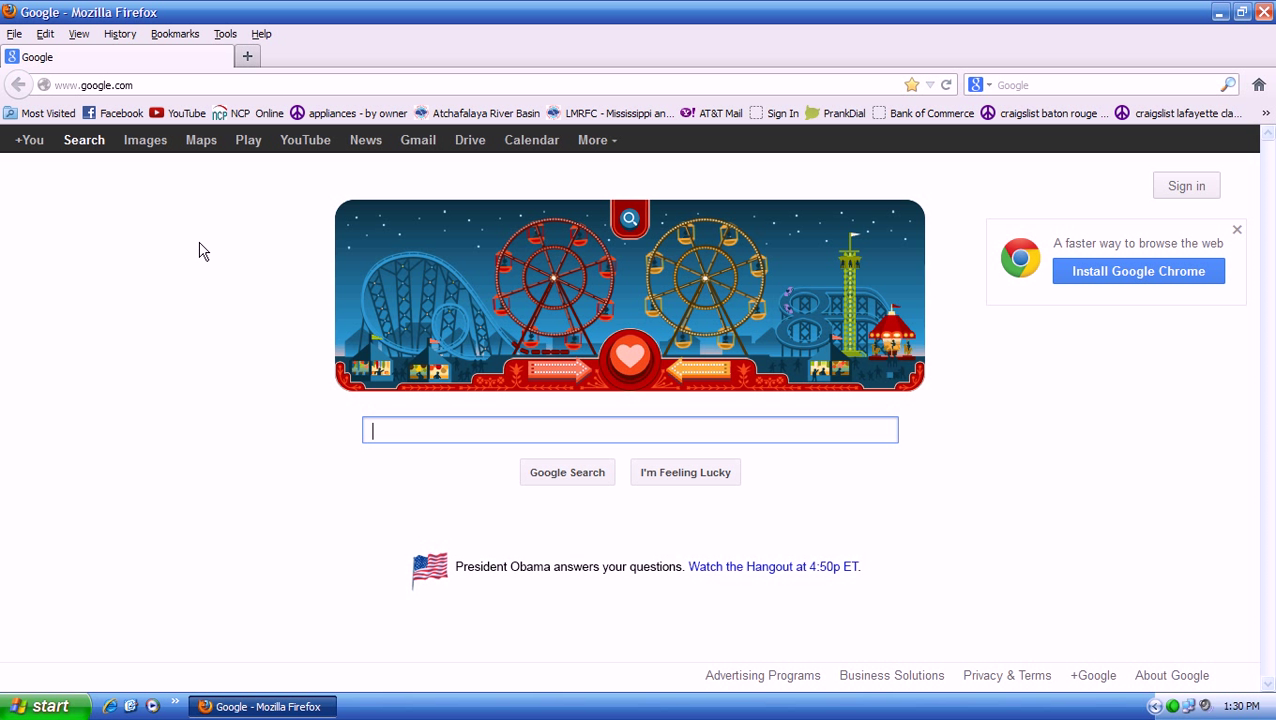
{"action": "left_click", "coordinate": [262, 34]}
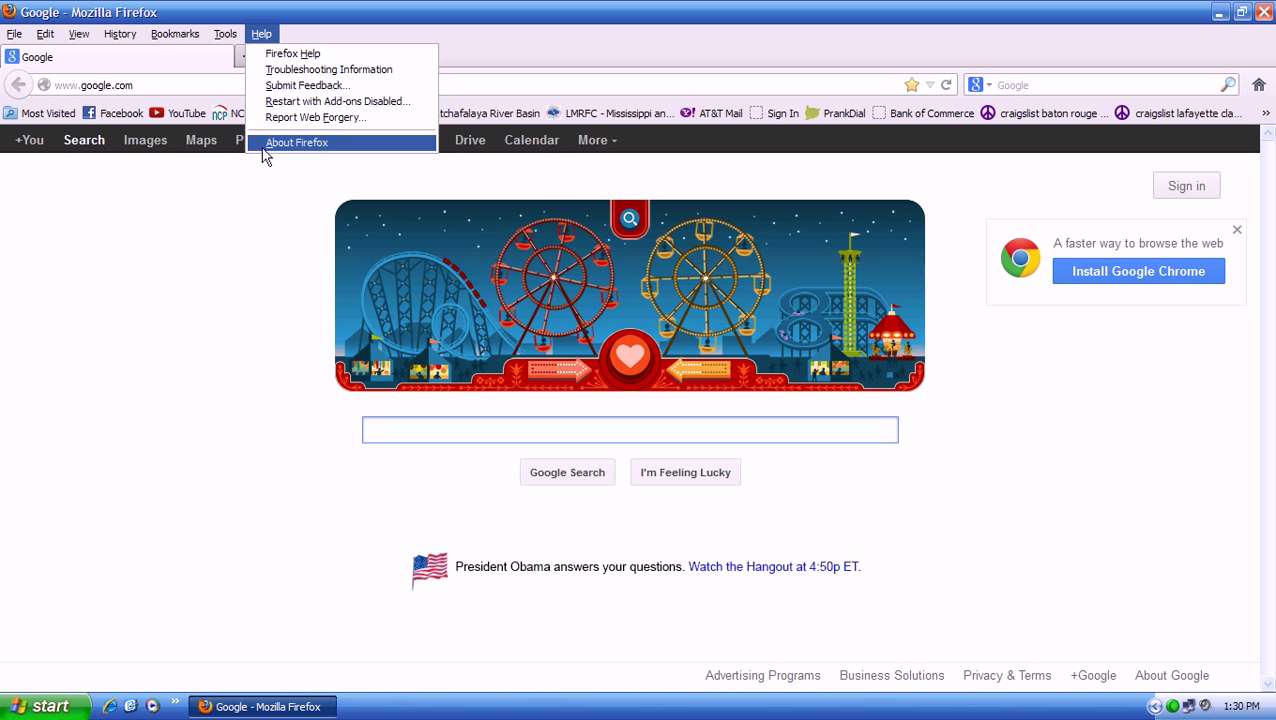
{"action": "left_click", "coordinate": [258, 153]}
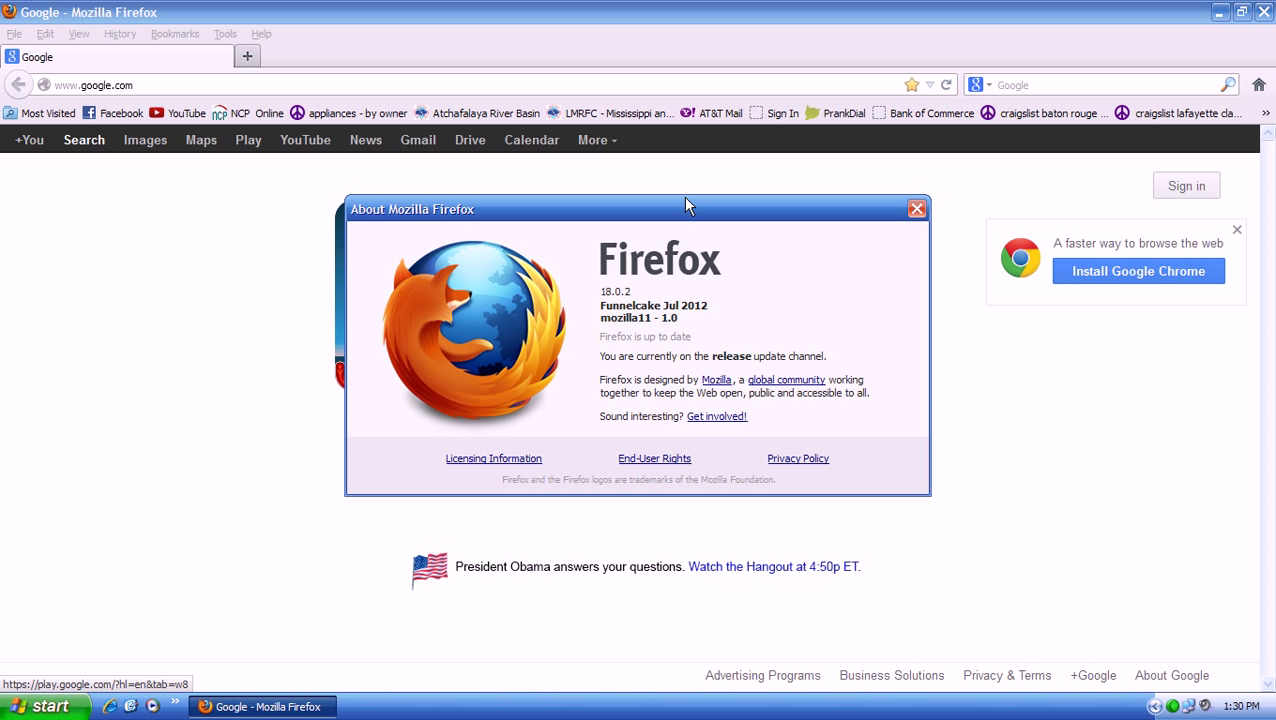
{"action": "left_click", "coordinate": [917, 210]}
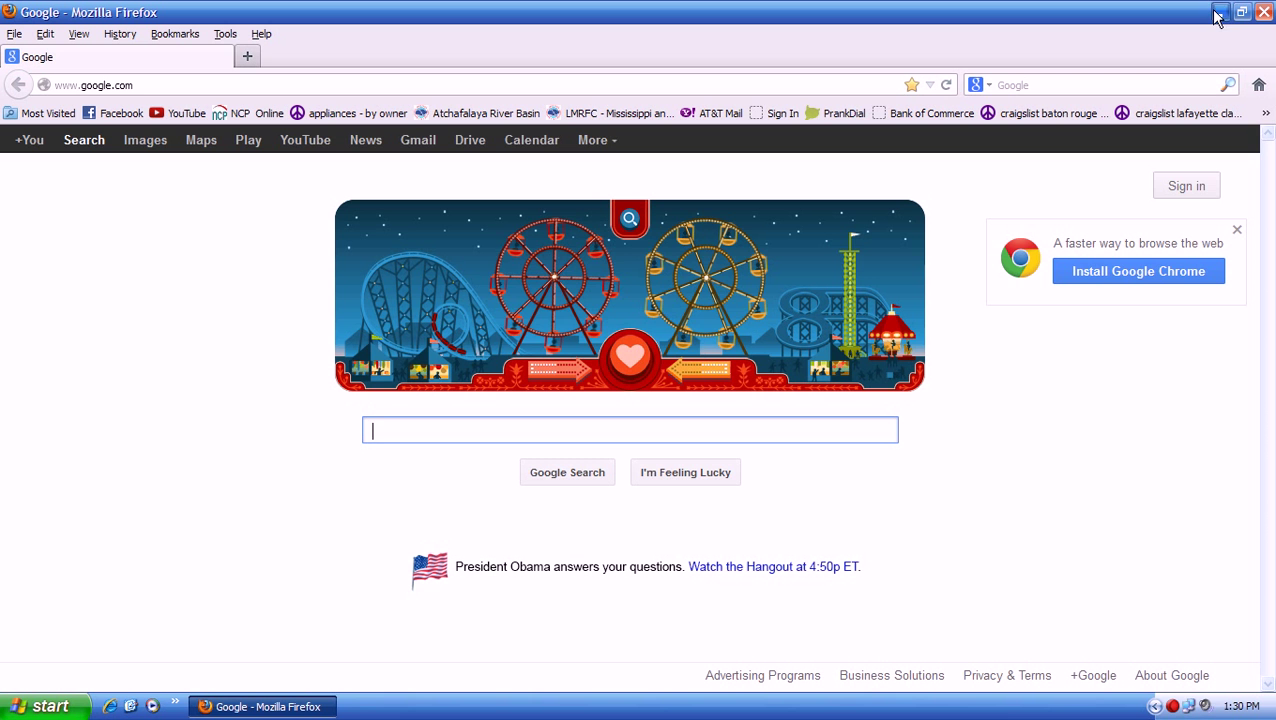
{"action": "left_click", "coordinate": [1263, 14]}
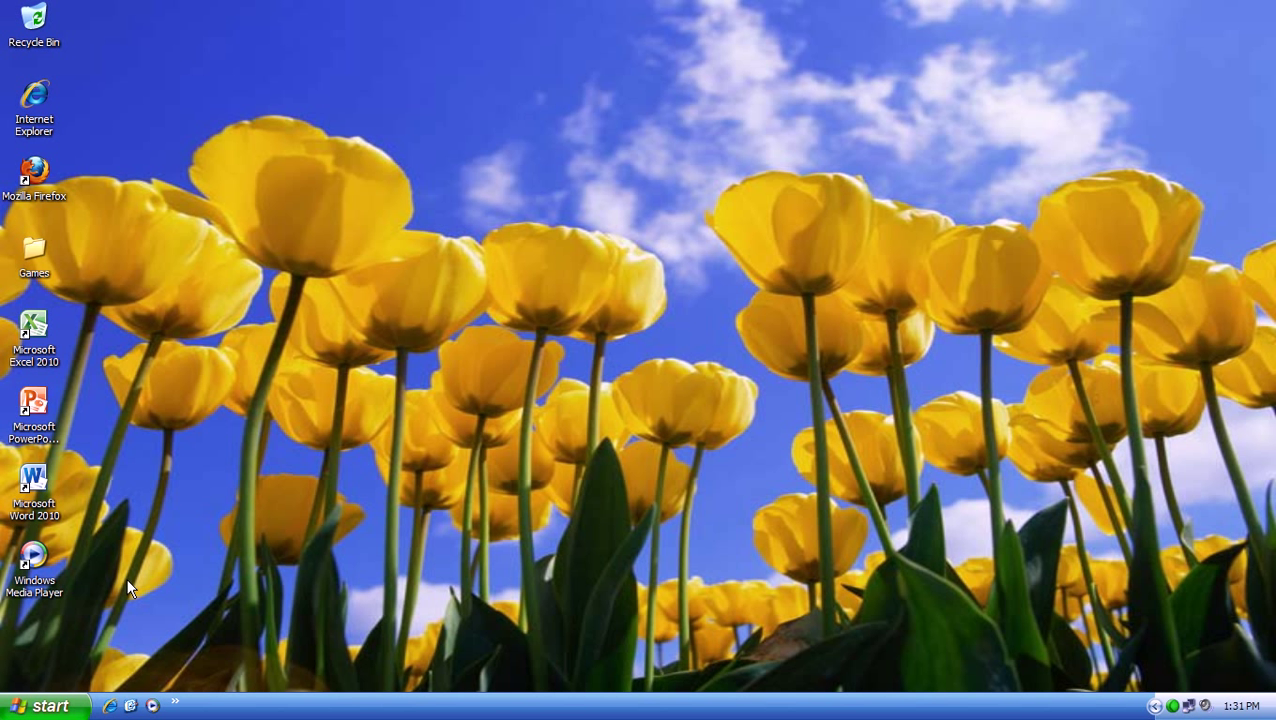
Launch Windows Media Player, check its version 11.0.5721.5280 in the About box, then close the player
{"action": "double_click", "coordinate": [44, 553]}
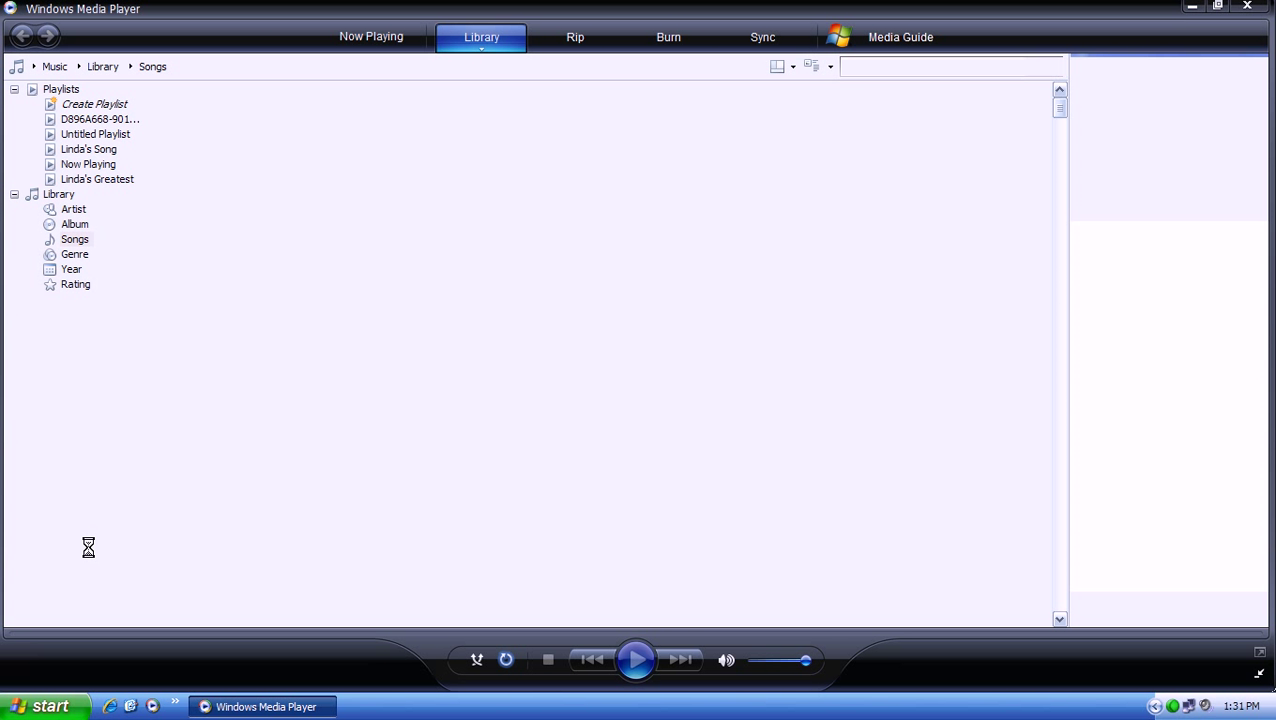
{"action": "right_click", "coordinate": [268, 45]}
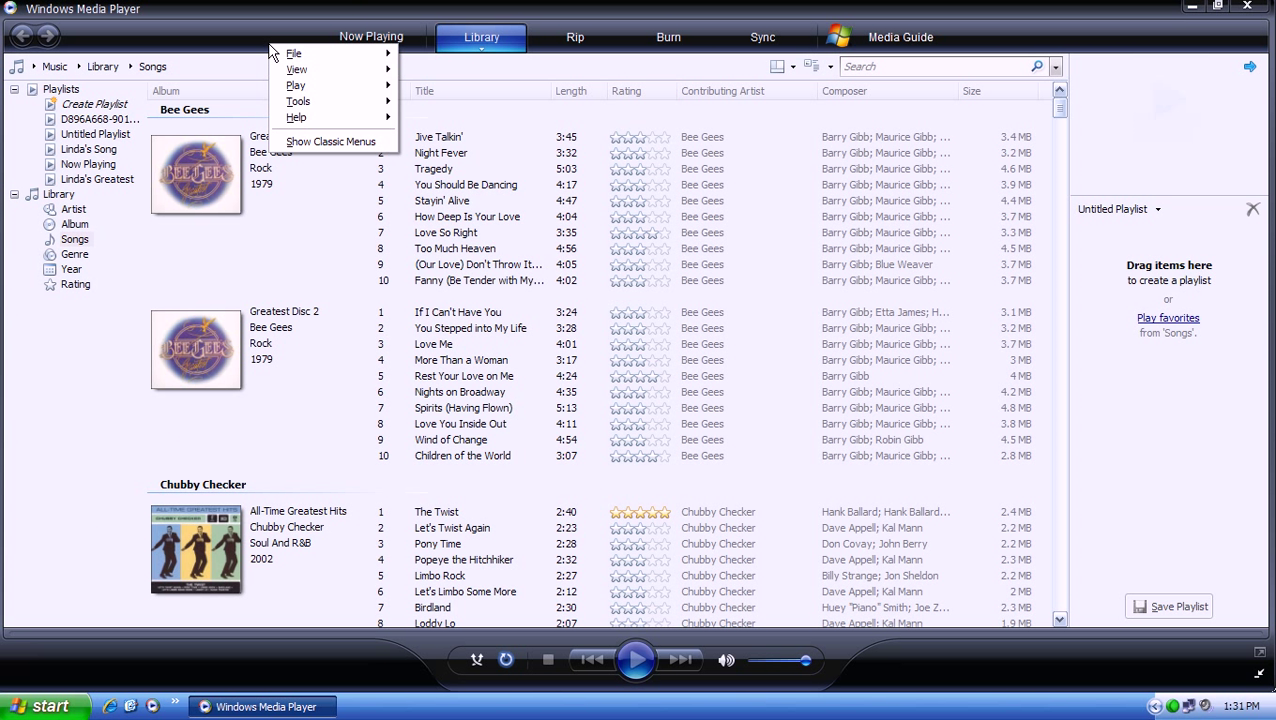
{"action": "mouse_move", "coordinate": [394, 118]}
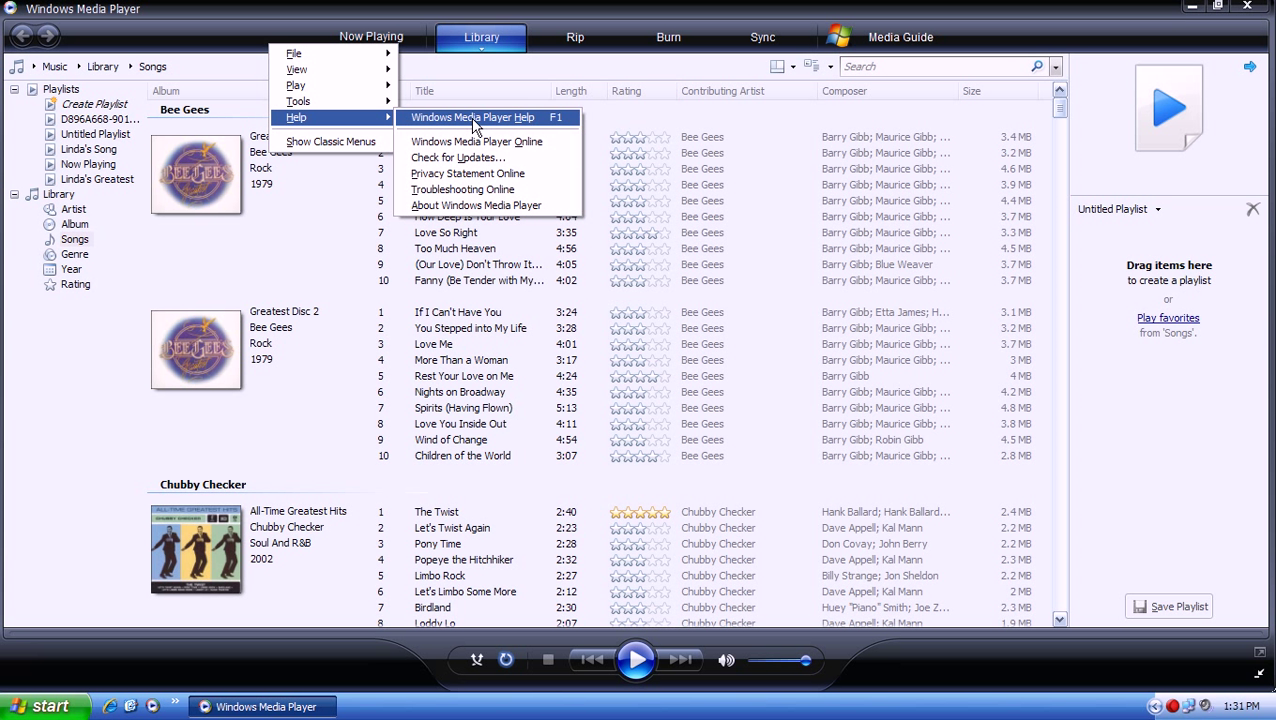
{"action": "left_click", "coordinate": [480, 207]}
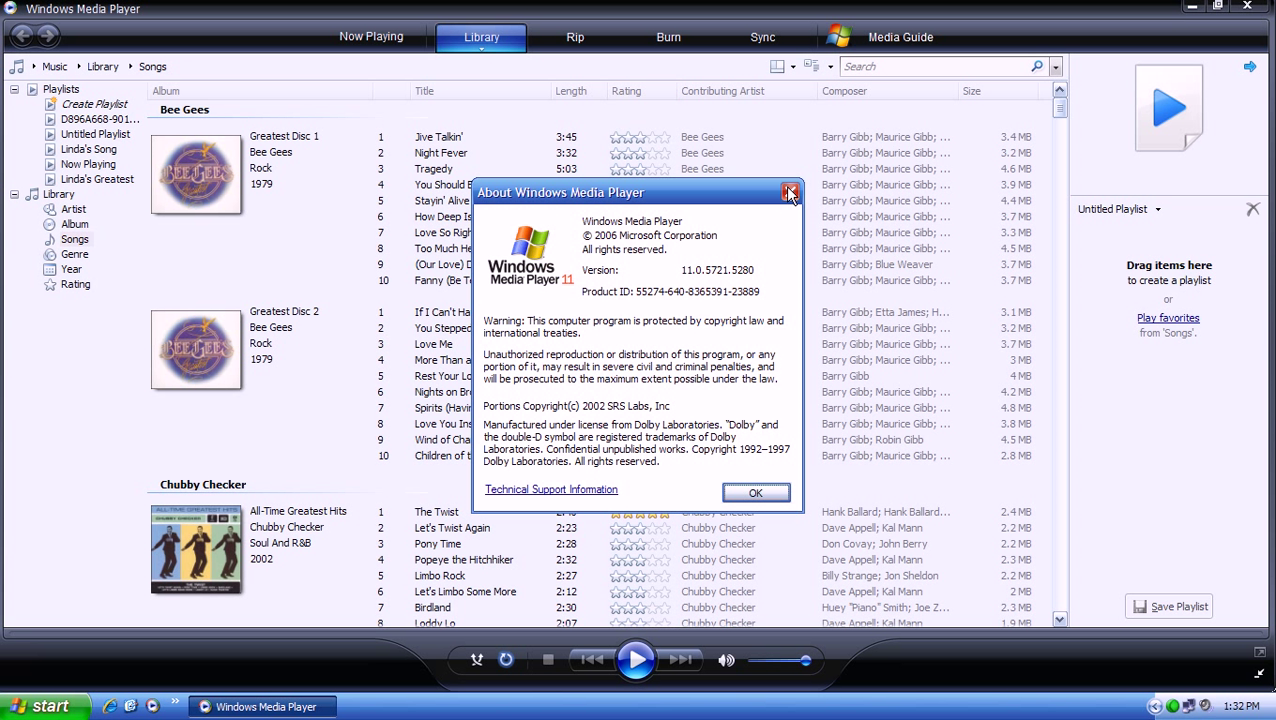
{"action": "left_click", "coordinate": [790, 193]}
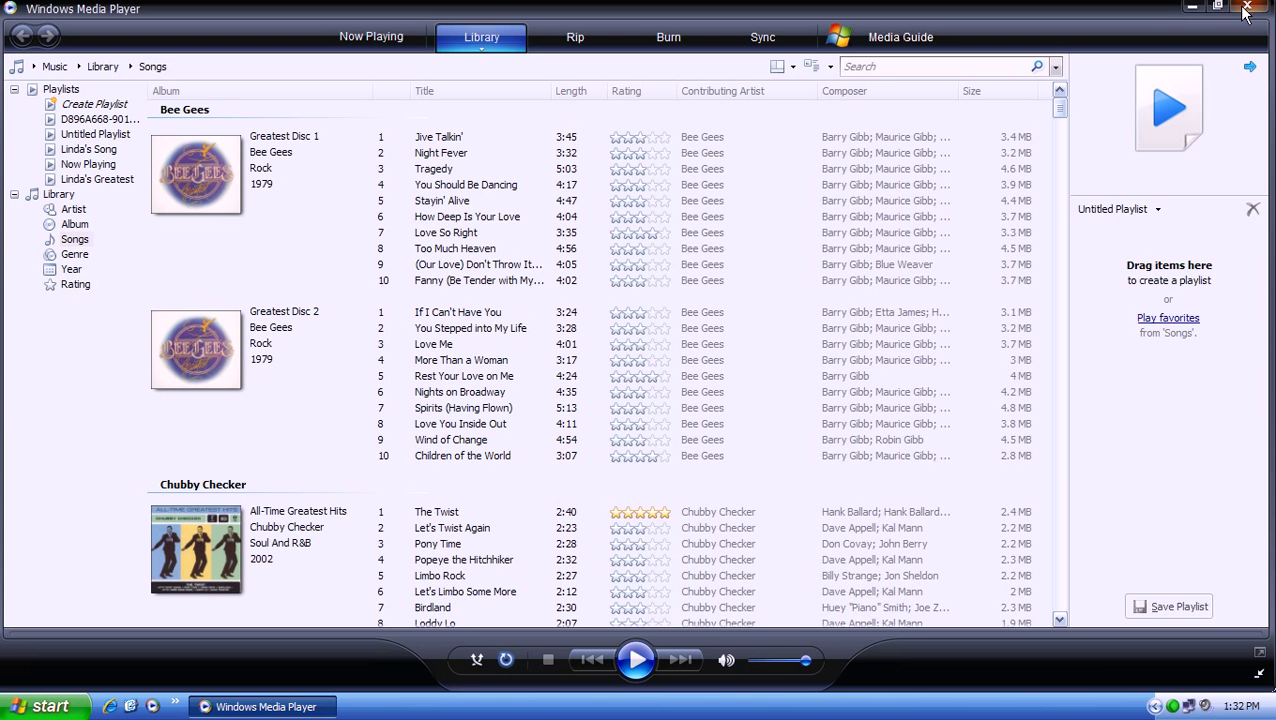
{"action": "left_click", "coordinate": [1247, 8]}
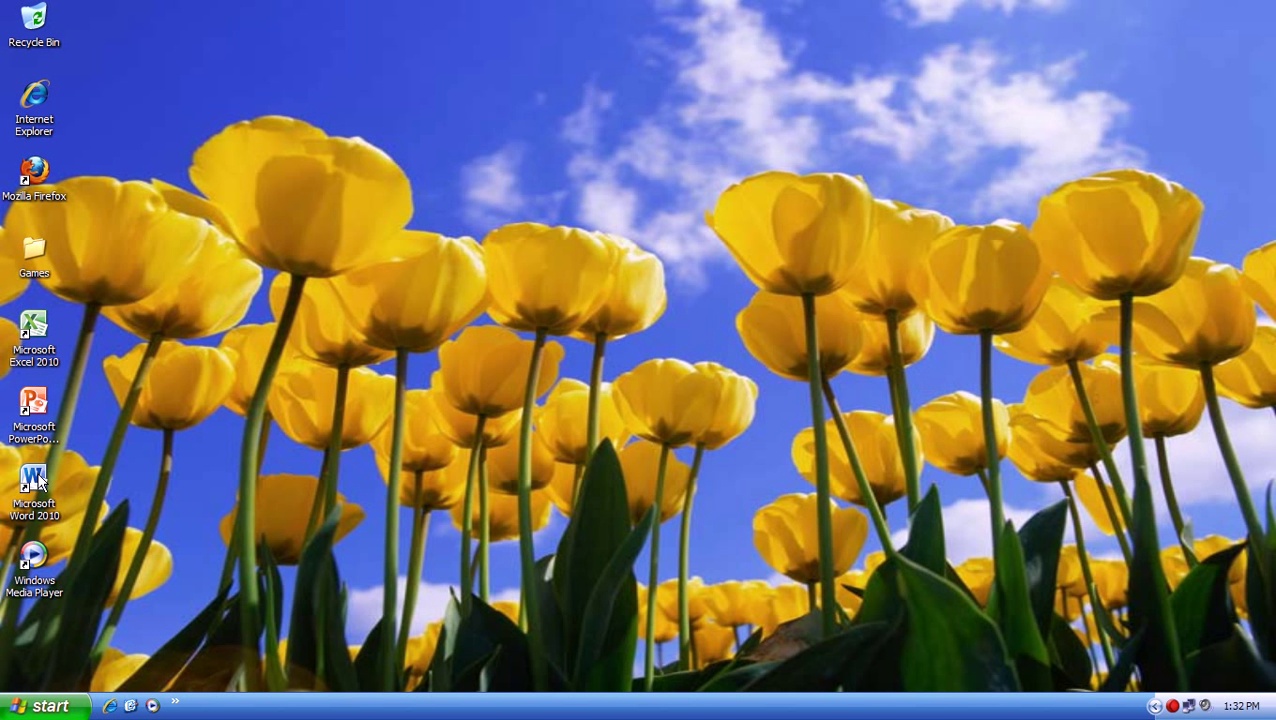
Launch Microsoft Word 2010 from All Programs > Microsoft Office
{"action": "left_click", "coordinate": [45, 706]}
{"action": "mouse_move", "coordinate": [94, 627]}
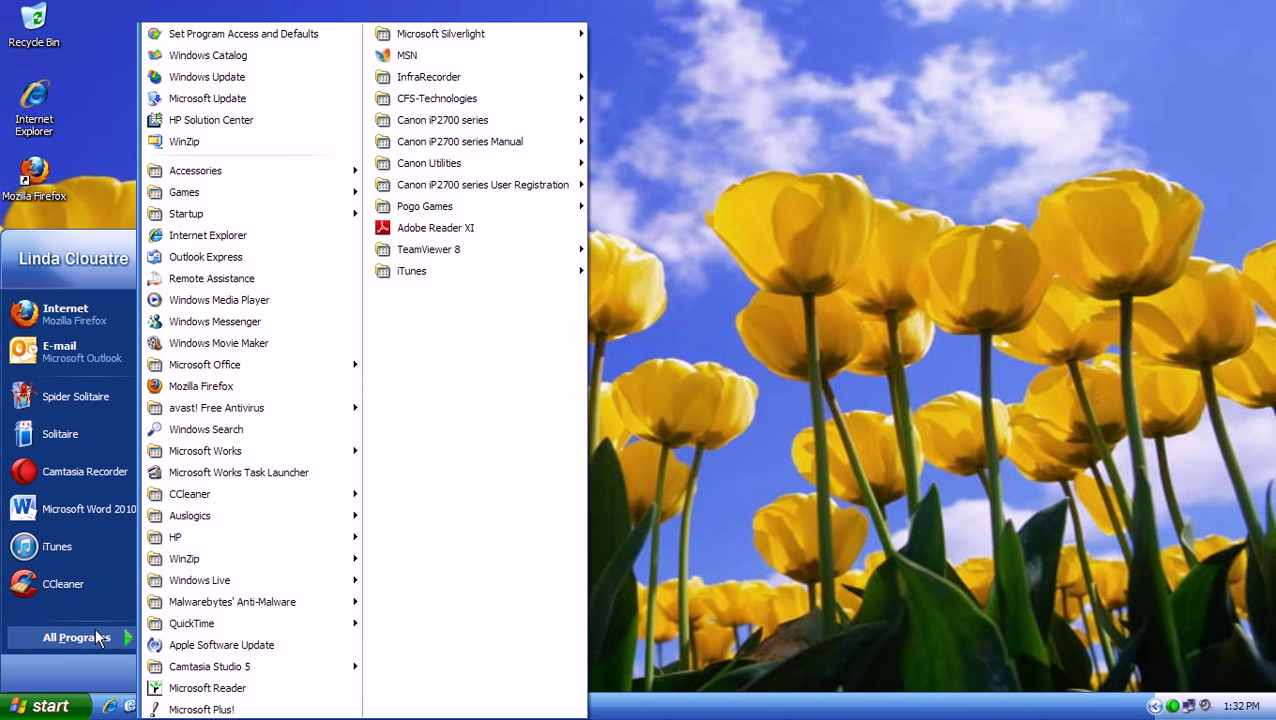
{"action": "mouse_move", "coordinate": [250, 370]}
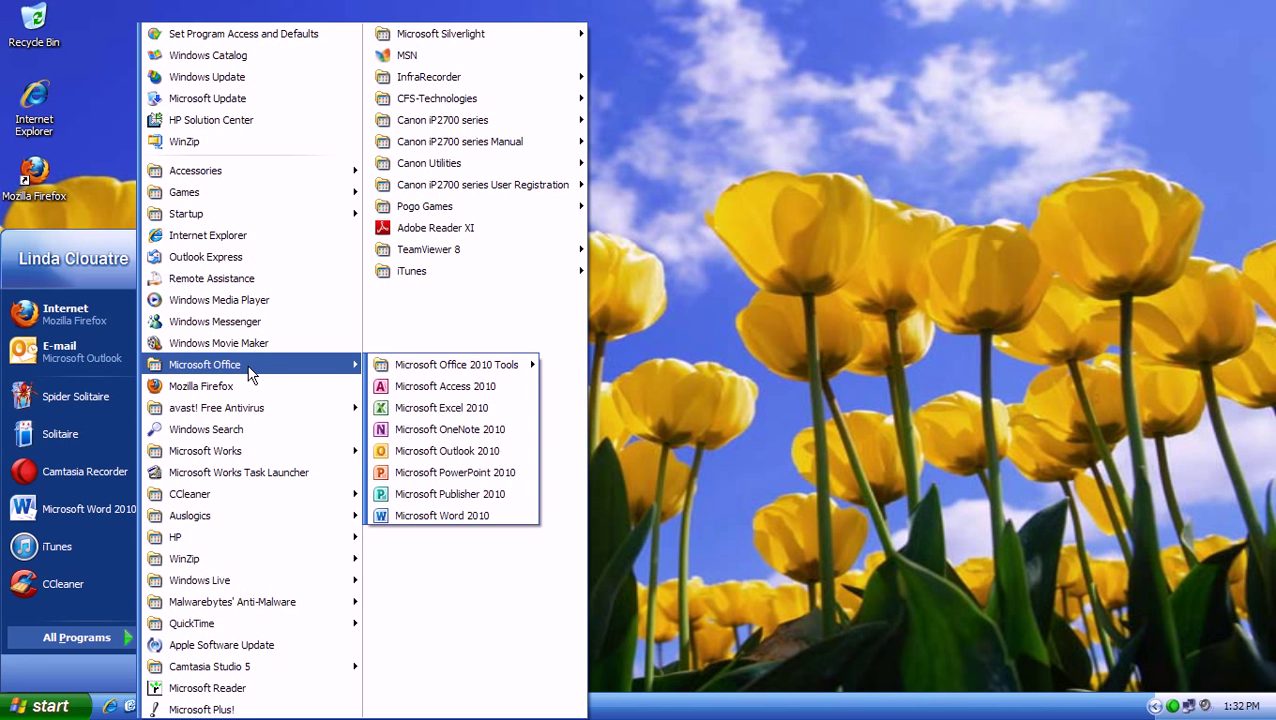
{"action": "left_click", "coordinate": [449, 503]}
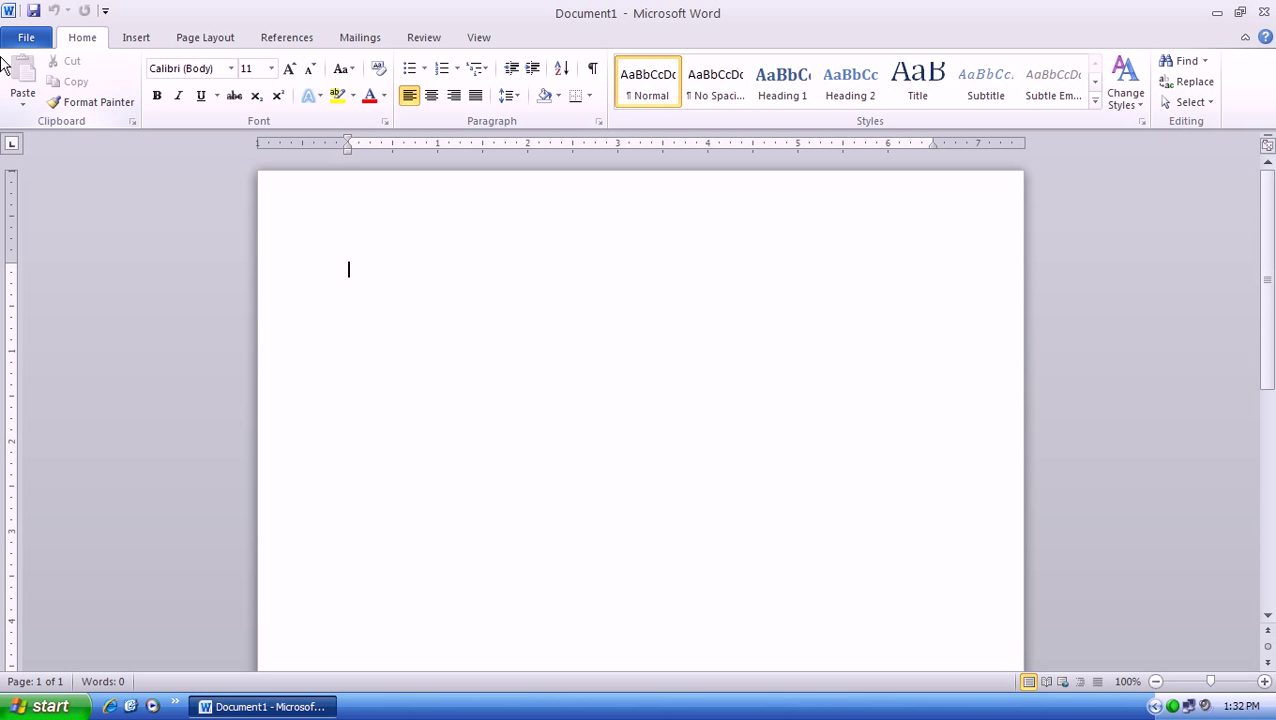
Read Word's version 14.0.6129.5000 on the File > Help page, then close Word
{"action": "left_click", "coordinate": [26, 37]}
{"action": "left_click", "coordinate": [44, 358]}
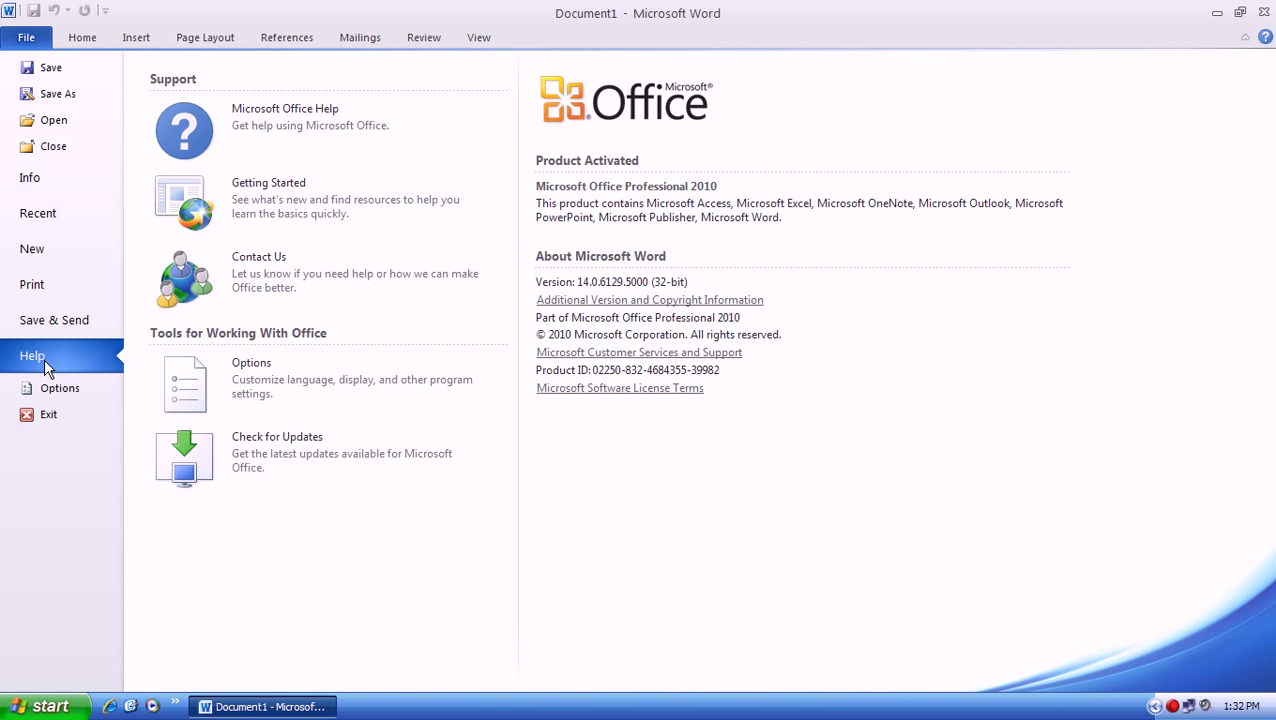
{"action": "left_click", "coordinate": [1264, 12]}
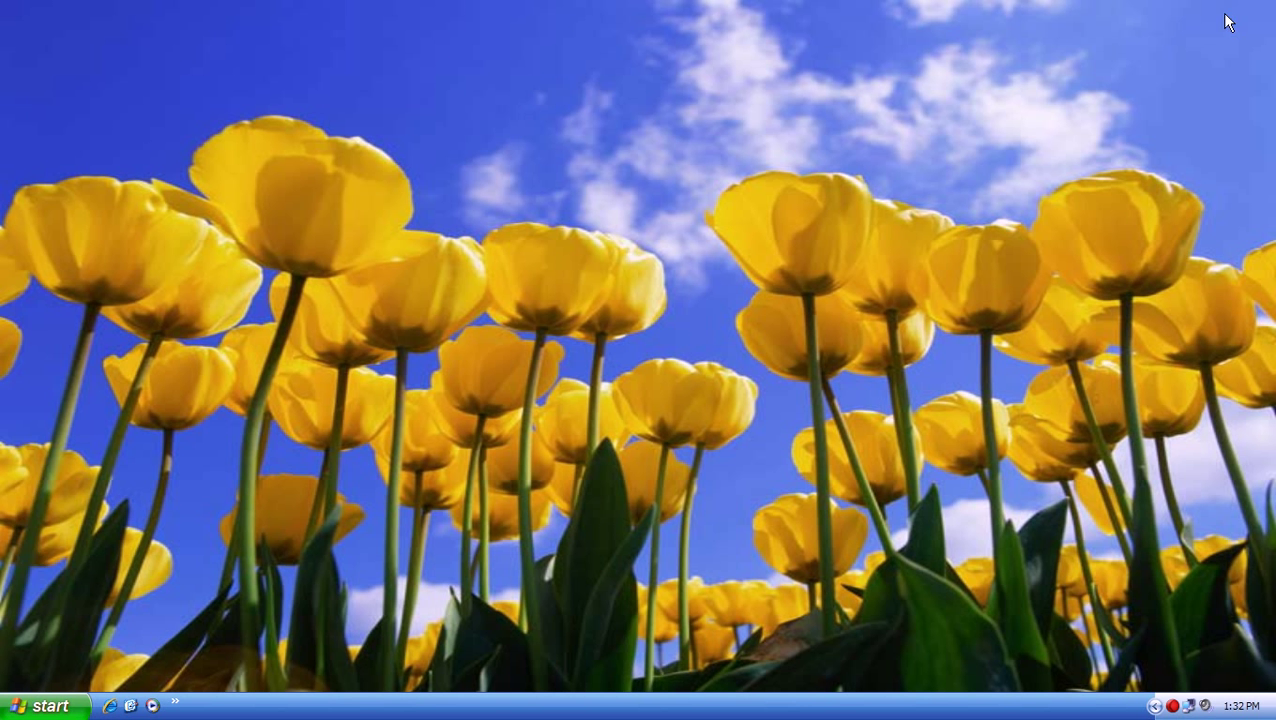
Launch iTunes, confirm version 11.0.1.12 in About iTunes, close it, and reopen the Start menu
{"action": "left_click", "coordinate": [50, 706]}
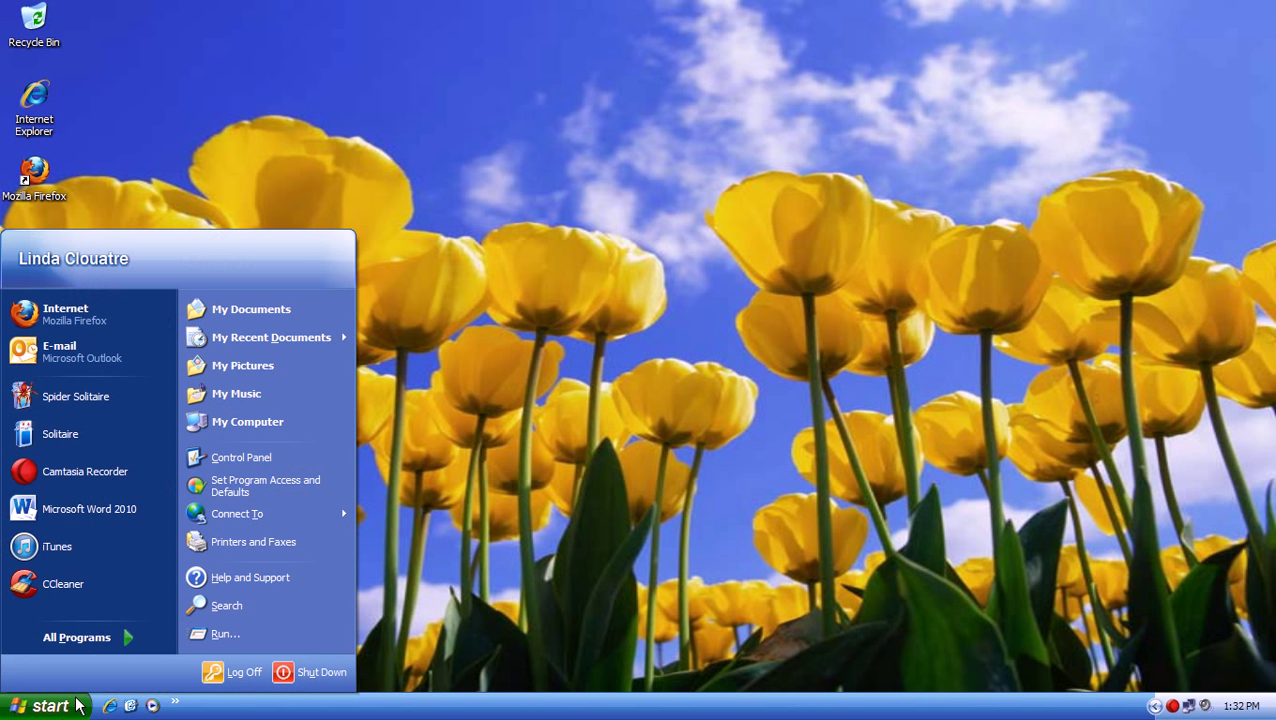
{"action": "left_click", "coordinate": [103, 552]}
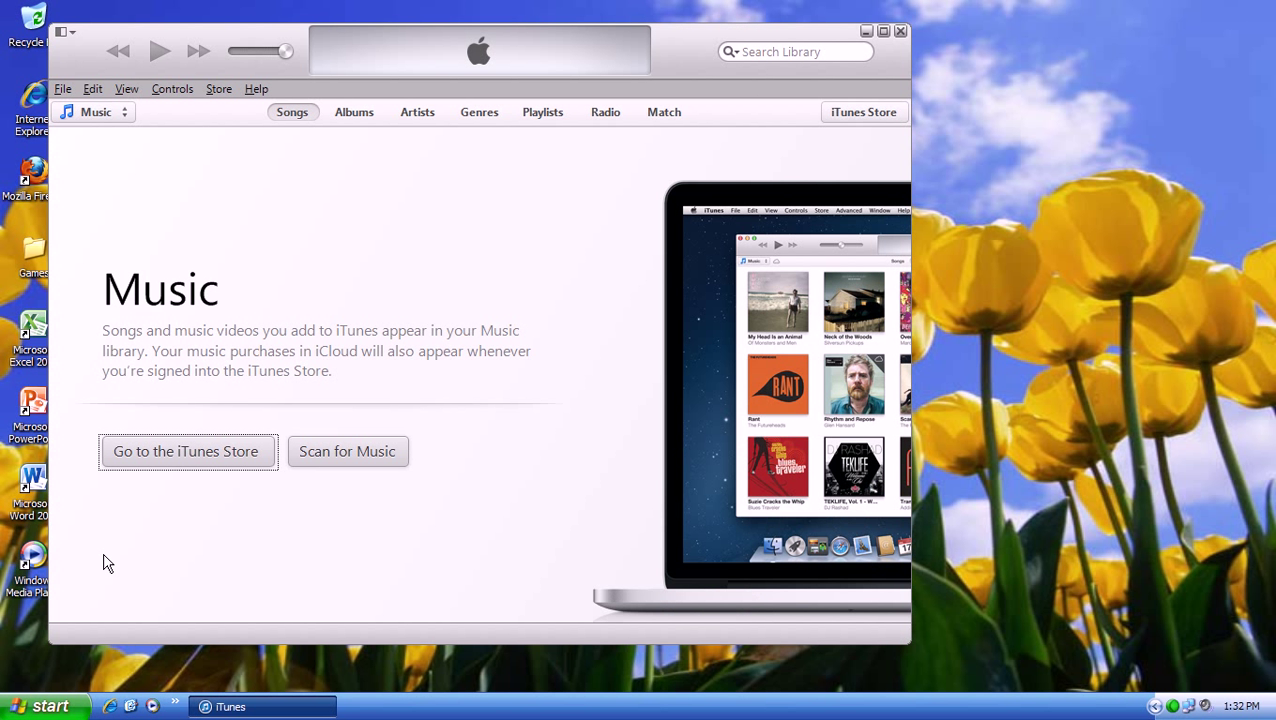
{"action": "left_click", "coordinate": [276, 89]}
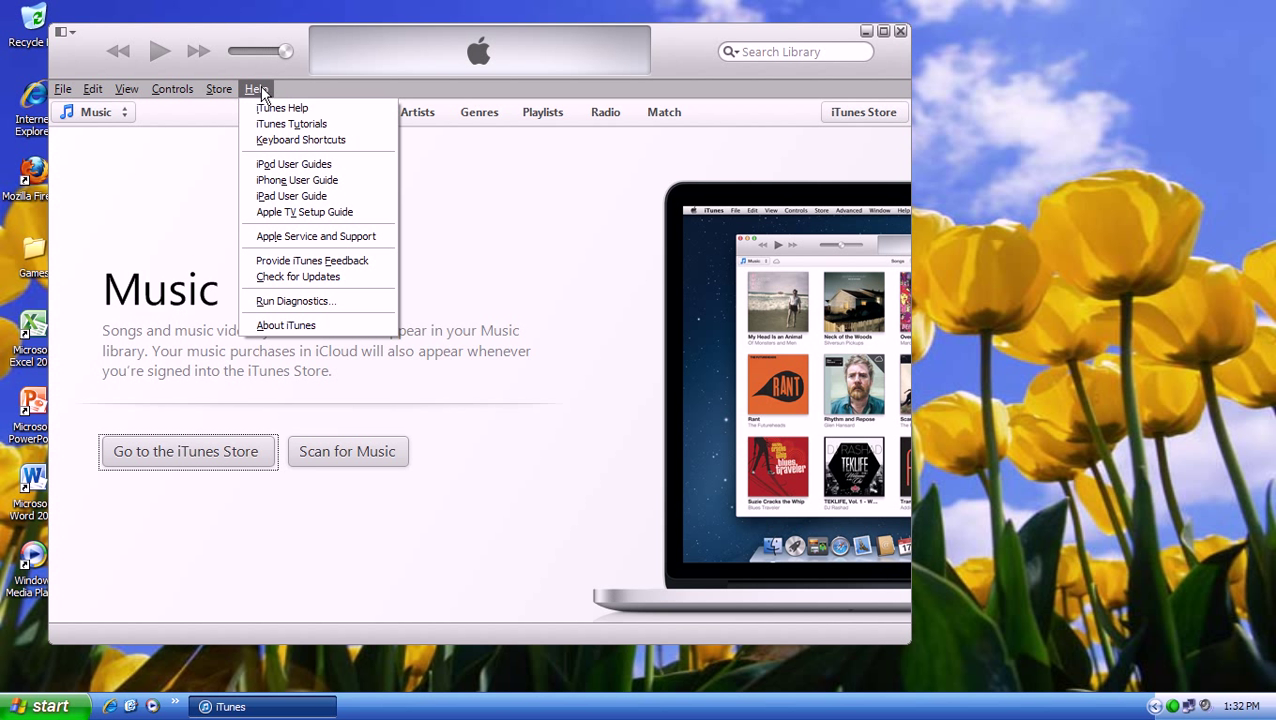
{"action": "left_click", "coordinate": [280, 322]}
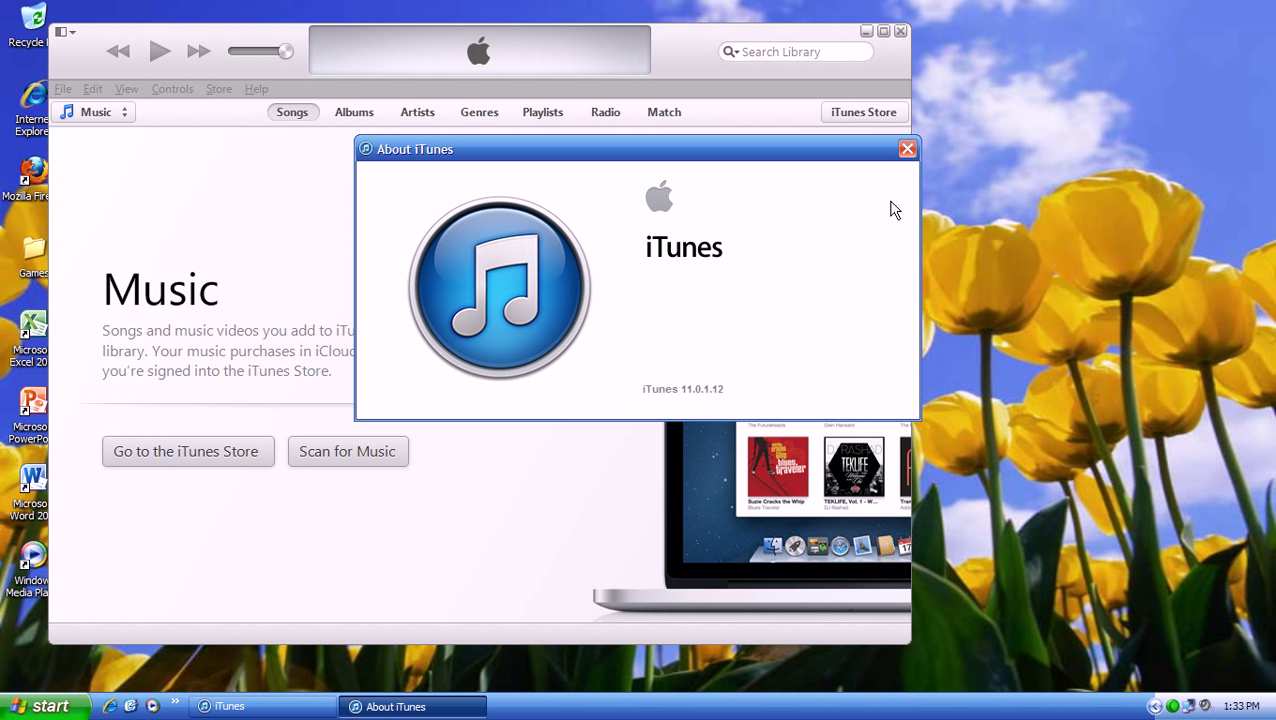
{"action": "left_click", "coordinate": [906, 150]}
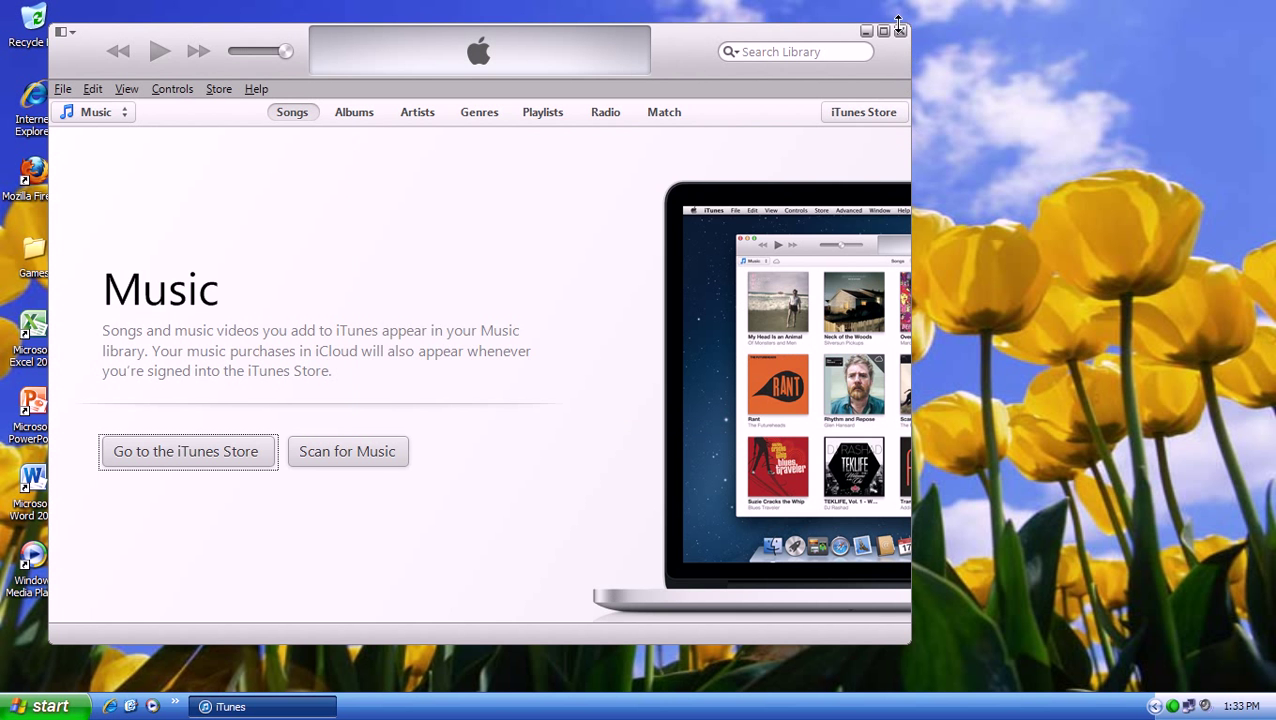
{"action": "left_click", "coordinate": [900, 31]}
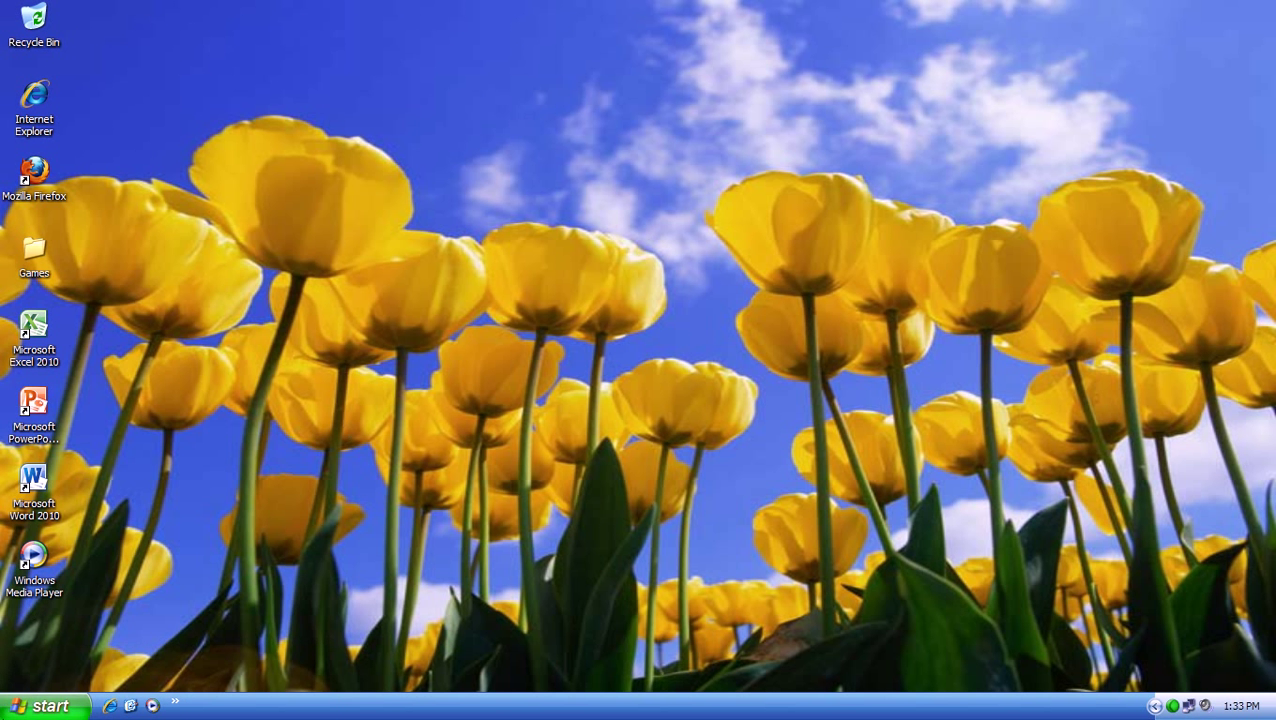
{"action": "left_click", "coordinate": [48, 706]}
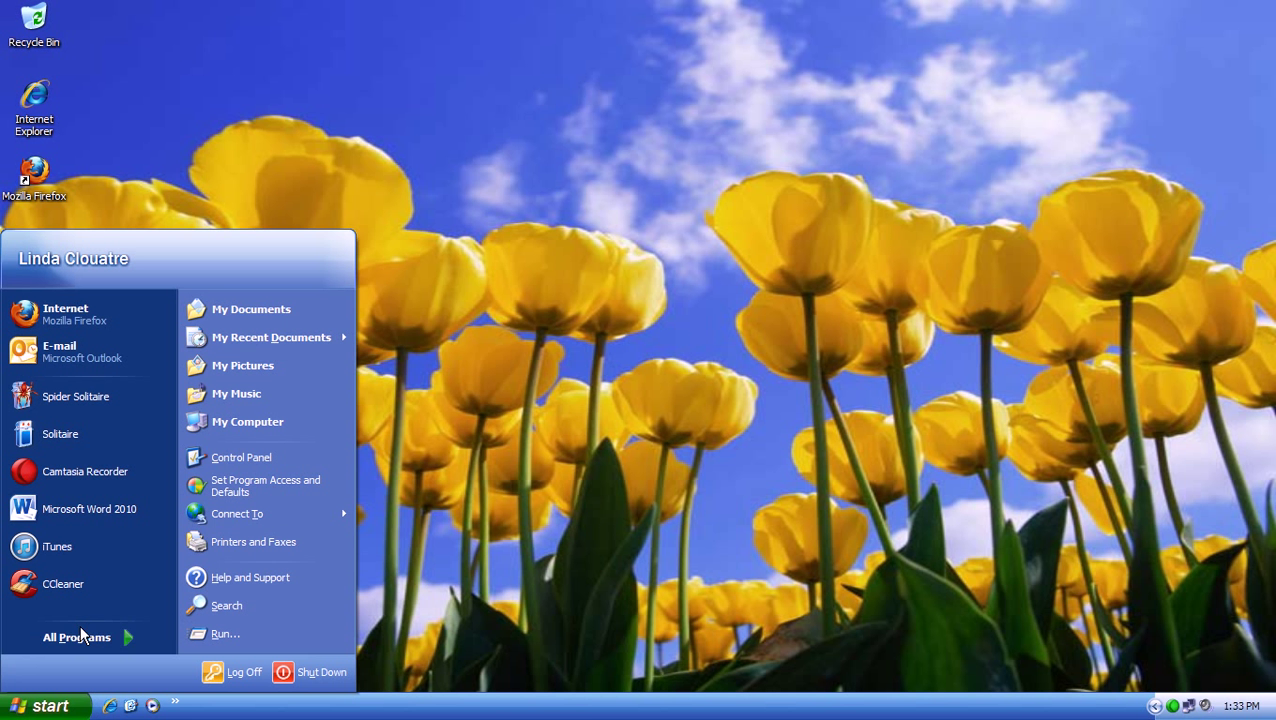
Open All Programs and browse folders such as QuickTime, avast! Free Antivirus, CCleaner and WinZip
{"action": "left_click", "coordinate": [82, 636]}
{"action": "mouse_move", "coordinate": [172, 622]}
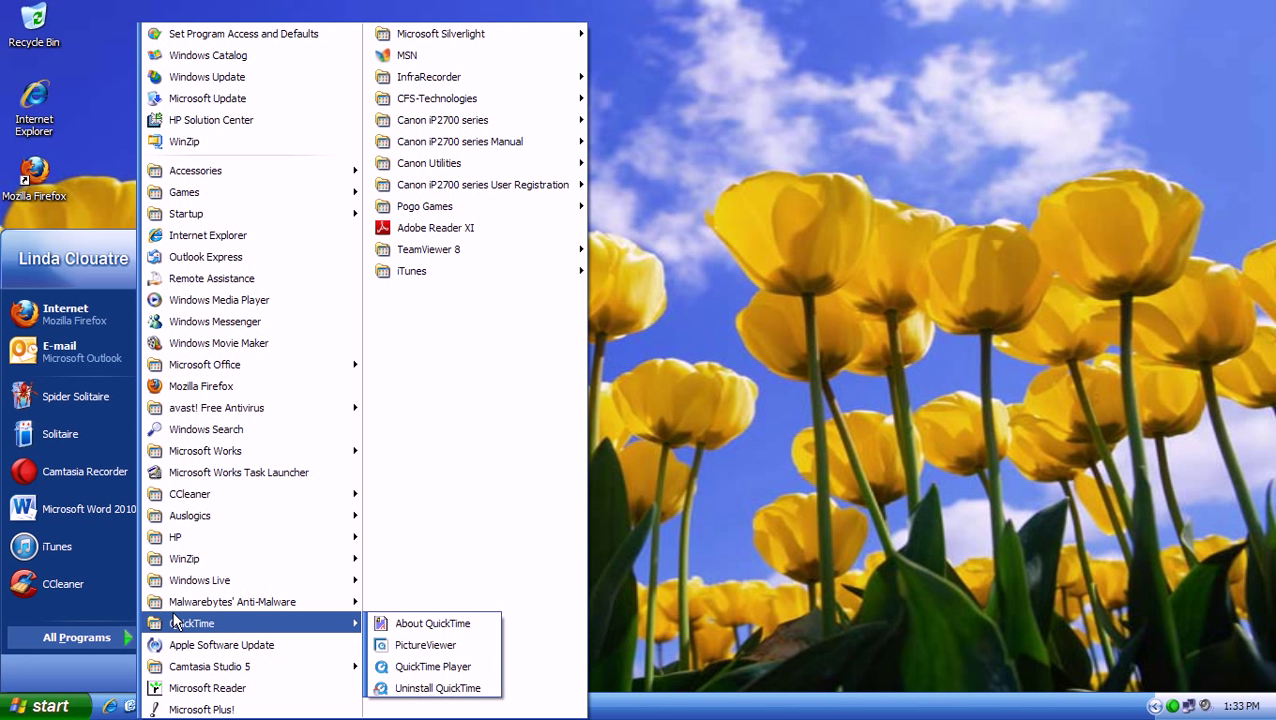
{"action": "mouse_move", "coordinate": [248, 409]}
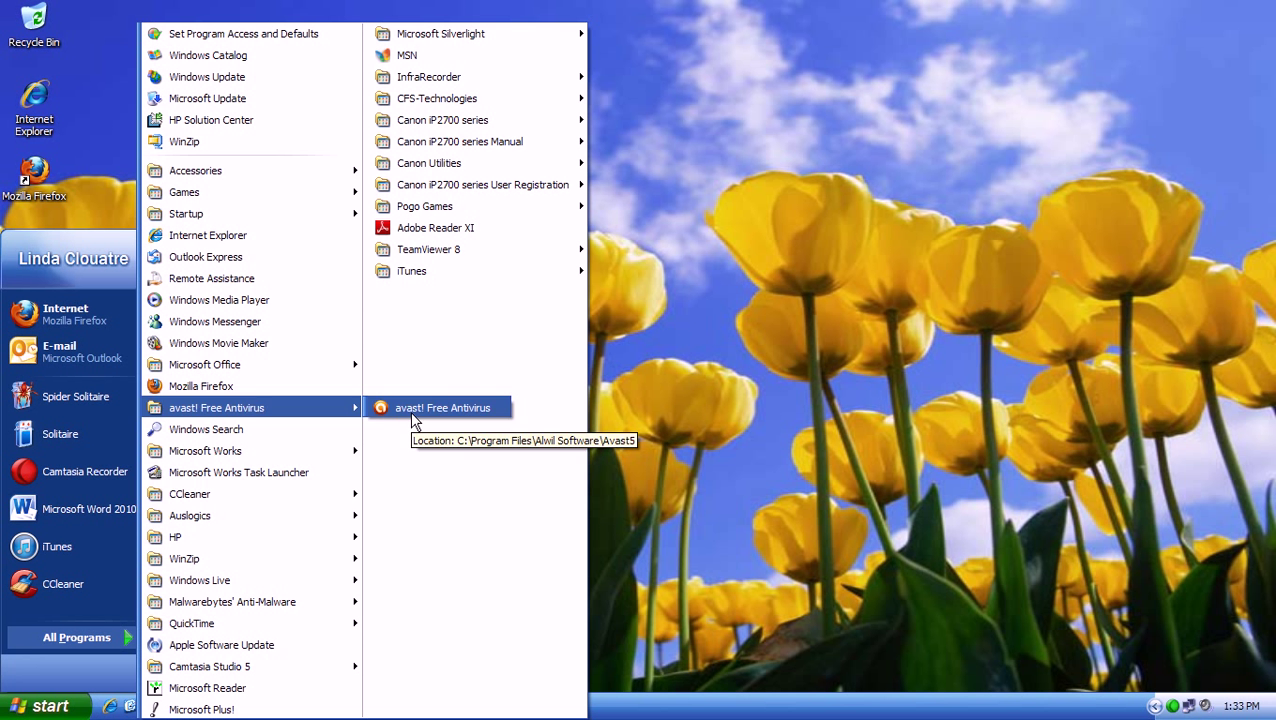
{"action": "mouse_move", "coordinate": [204, 490]}
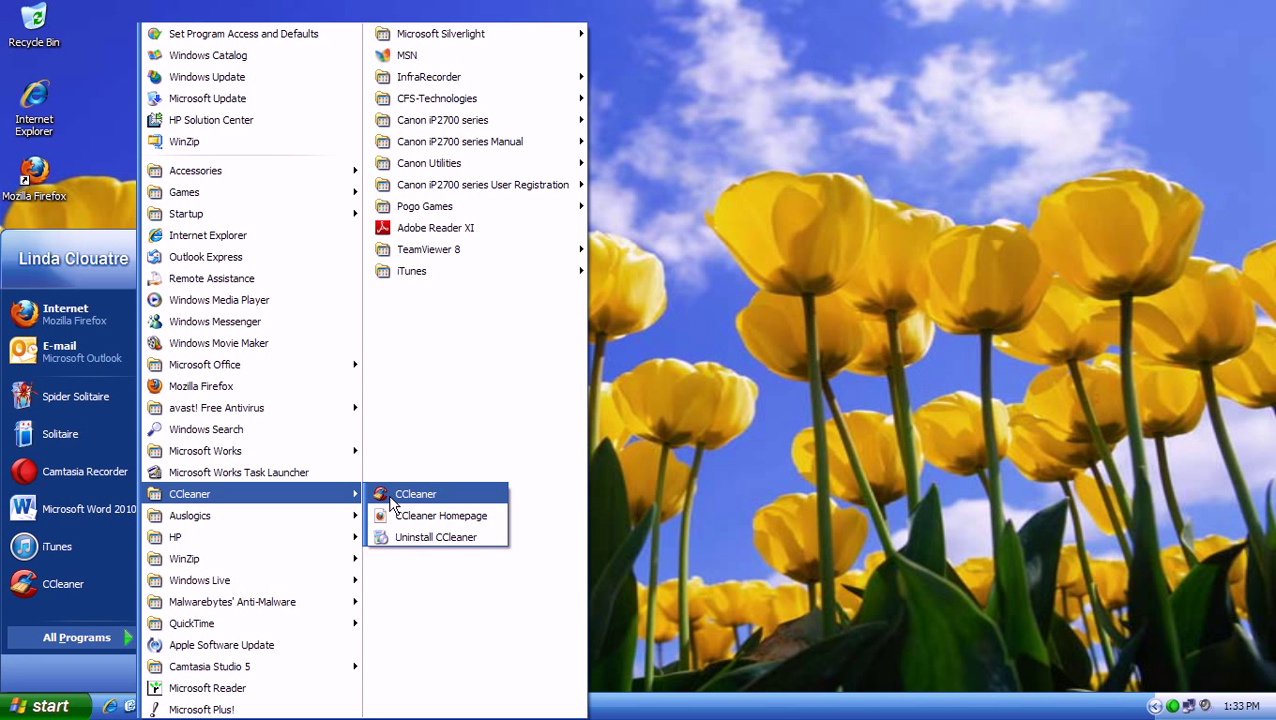
{"action": "mouse_move", "coordinate": [320, 517]}
{"action": "mouse_move", "coordinate": [408, 512]}
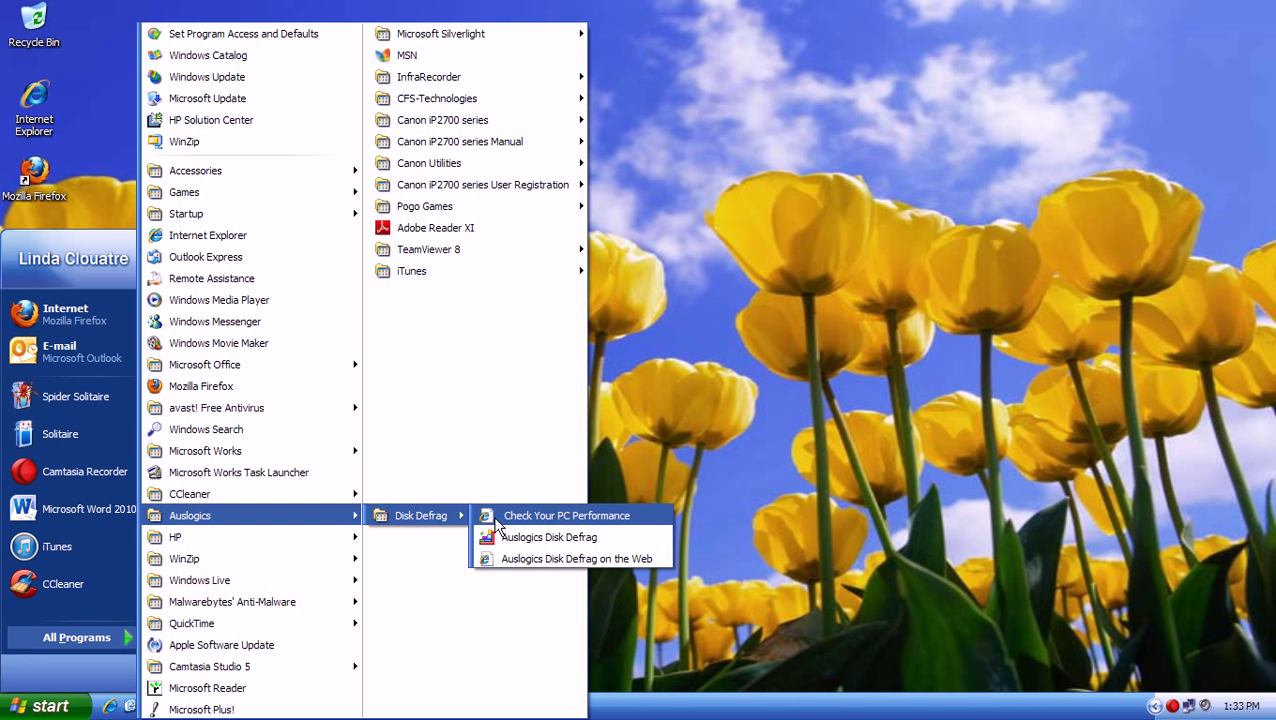
{"action": "mouse_move", "coordinate": [286, 562]}
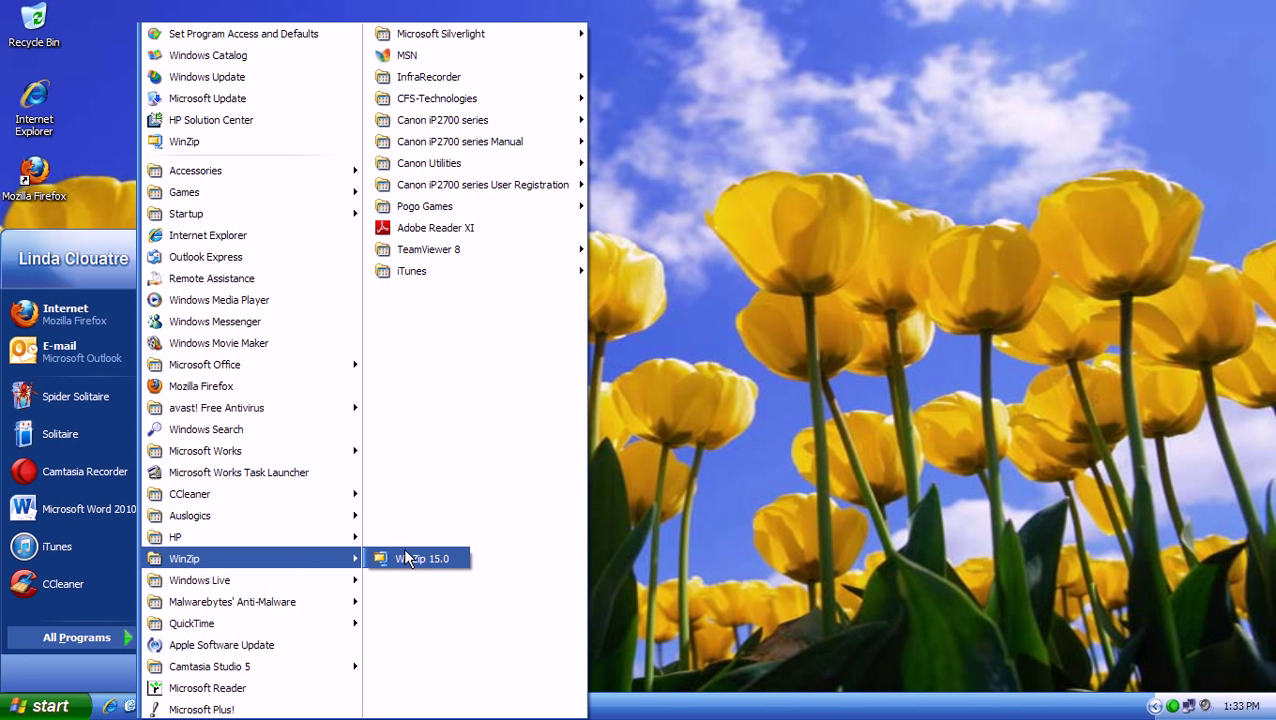
{"action": "mouse_move", "coordinate": [302, 600]}
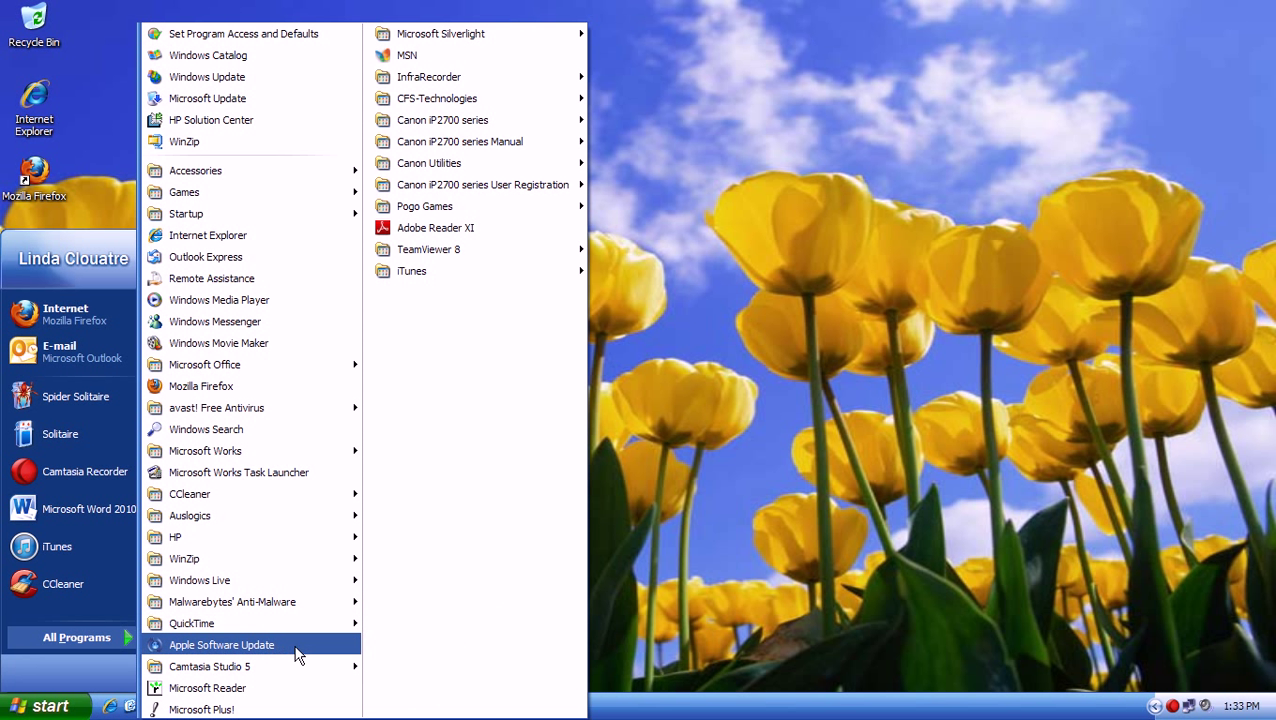
{"action": "mouse_move", "coordinate": [295, 632]}
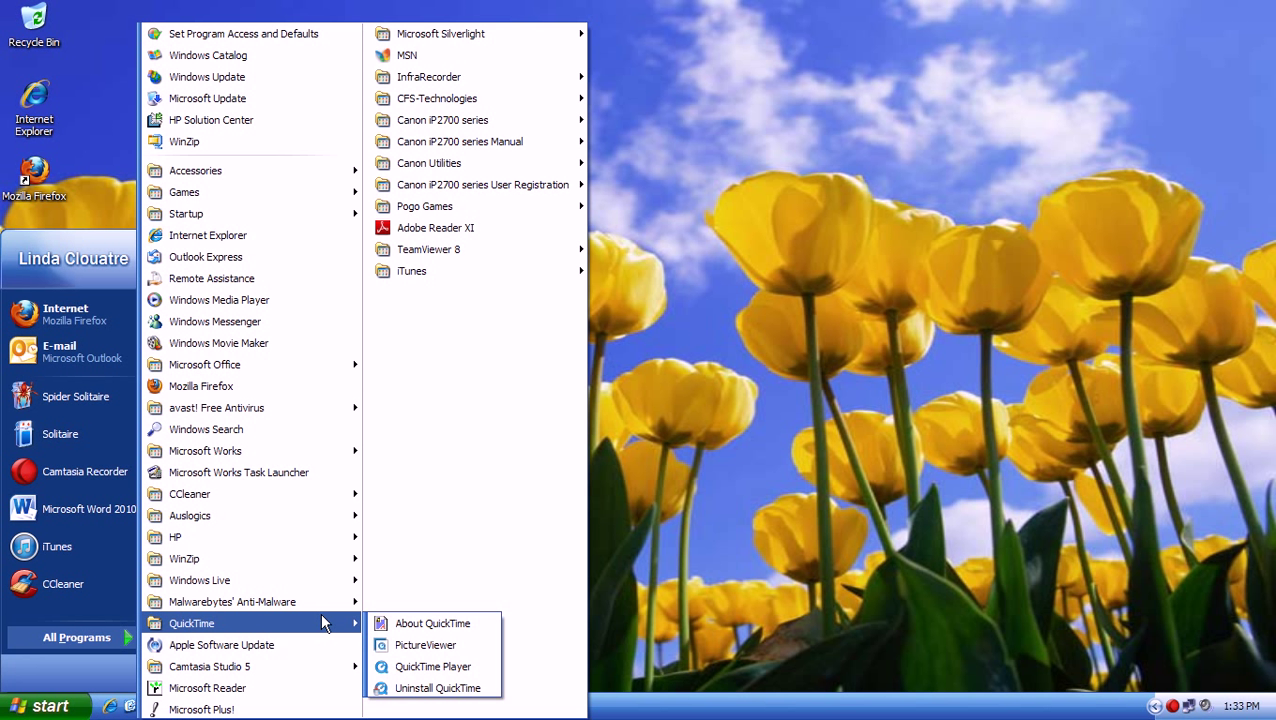
{"action": "mouse_move", "coordinate": [486, 249]}
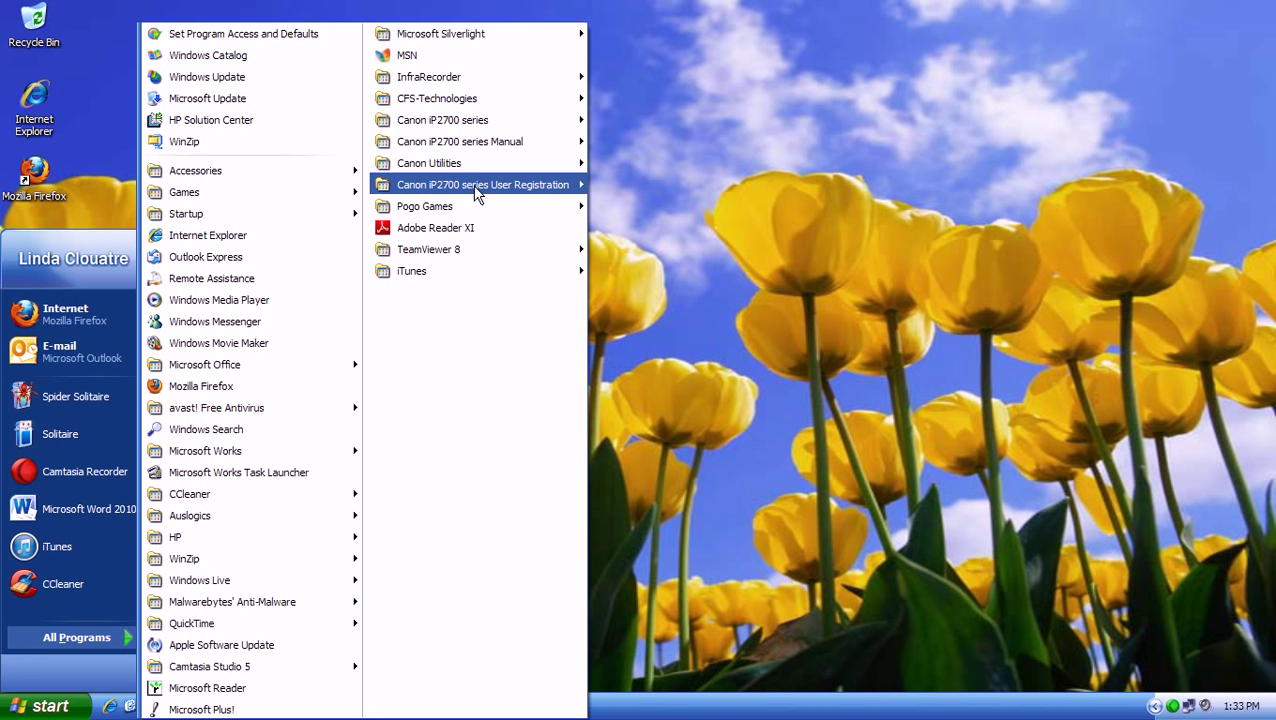
{"action": "mouse_move", "coordinate": [458, 134]}
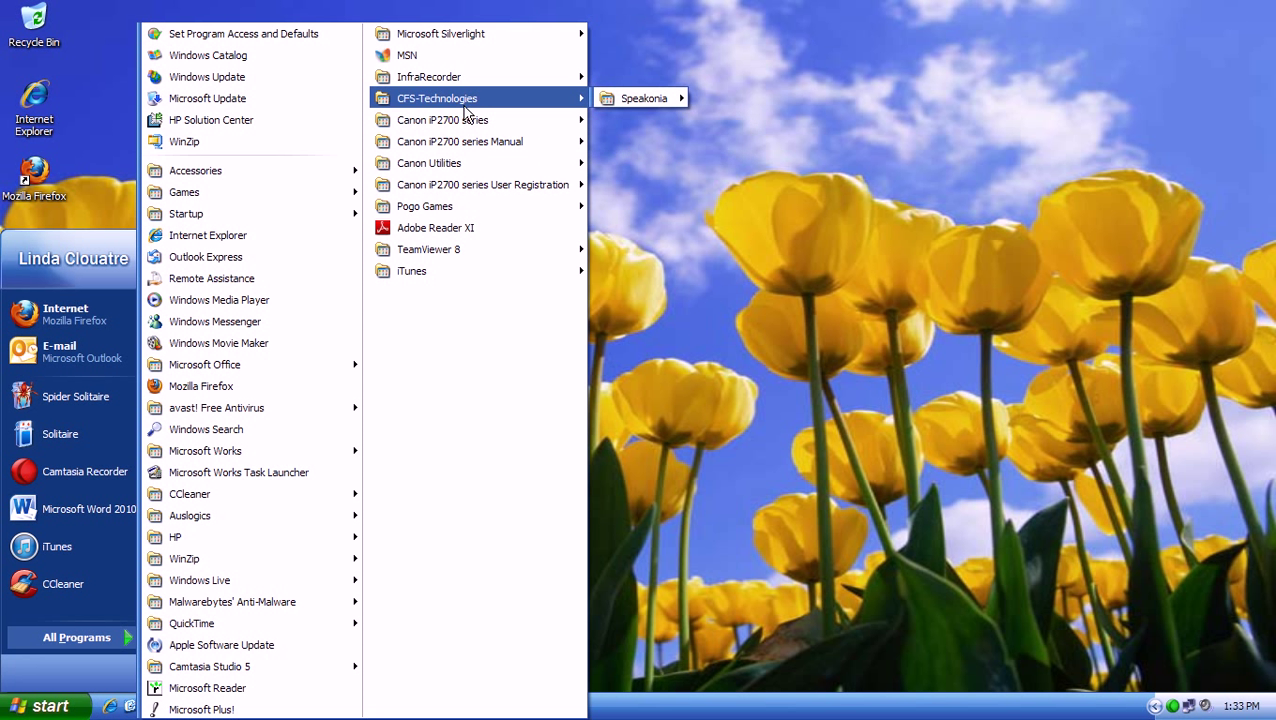
{"action": "mouse_move", "coordinate": [474, 84]}
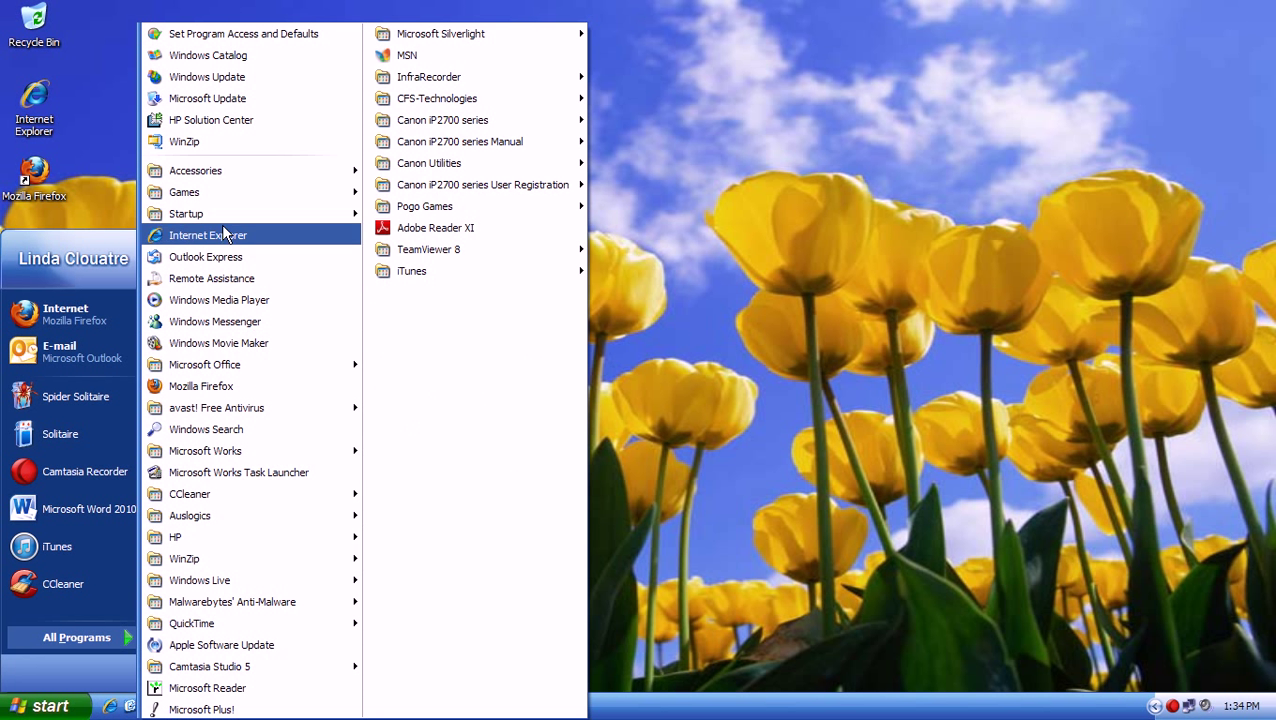
Look over the Games folder, then dismiss the program list back to the desktop
{"action": "mouse_move", "coordinate": [222, 200]}
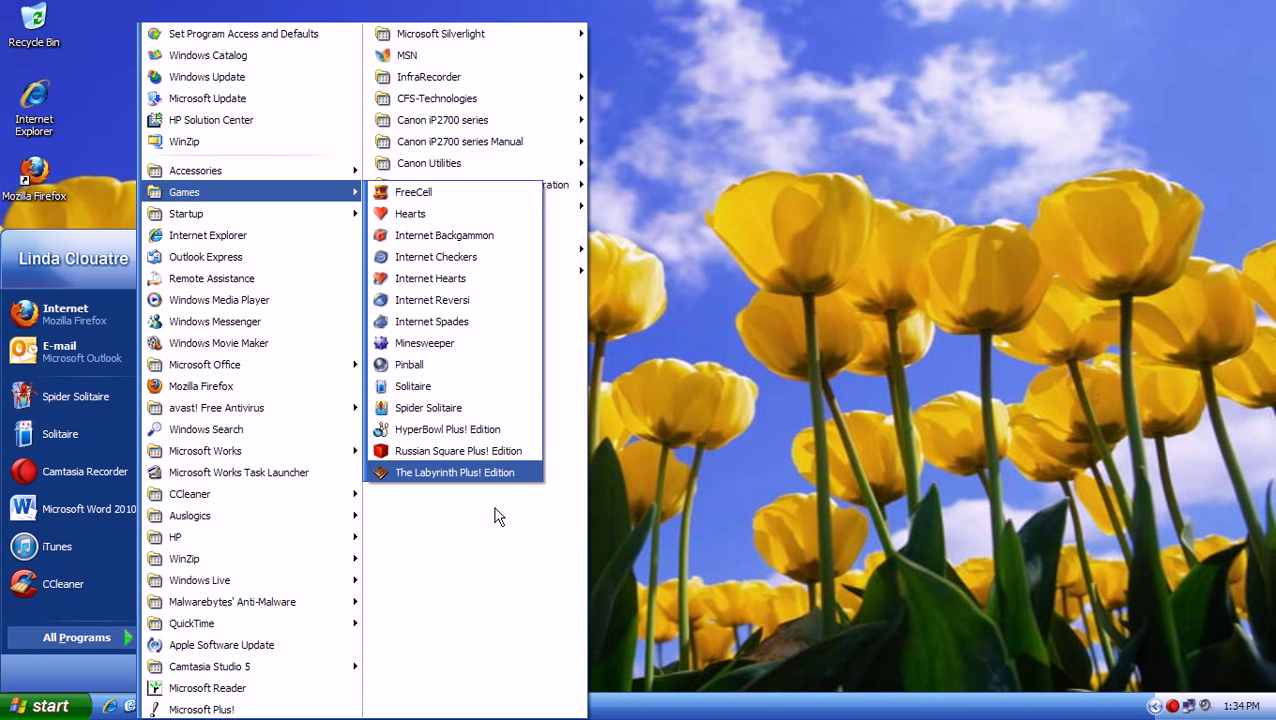
{"action": "left_click", "coordinate": [775, 512]}
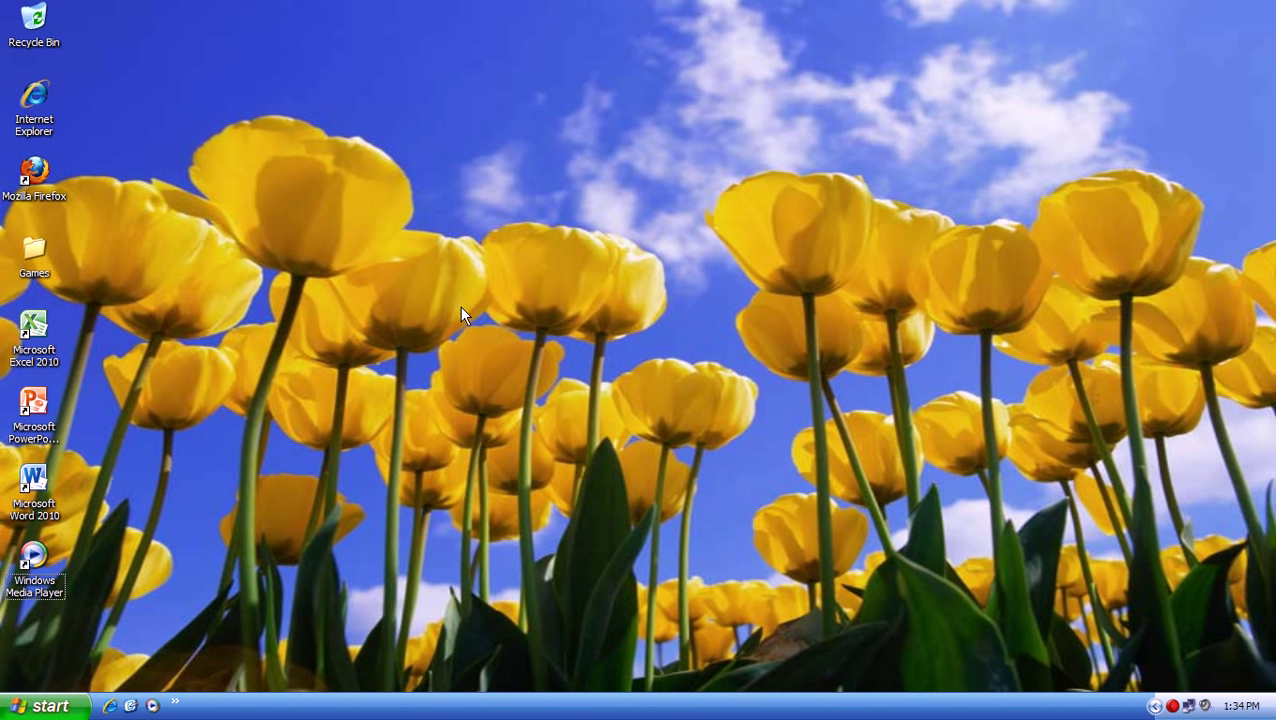
Open Display Properties from the desktop menu, view the Themes list, then close it unchanged
{"action": "right_click", "coordinate": [353, 406]}
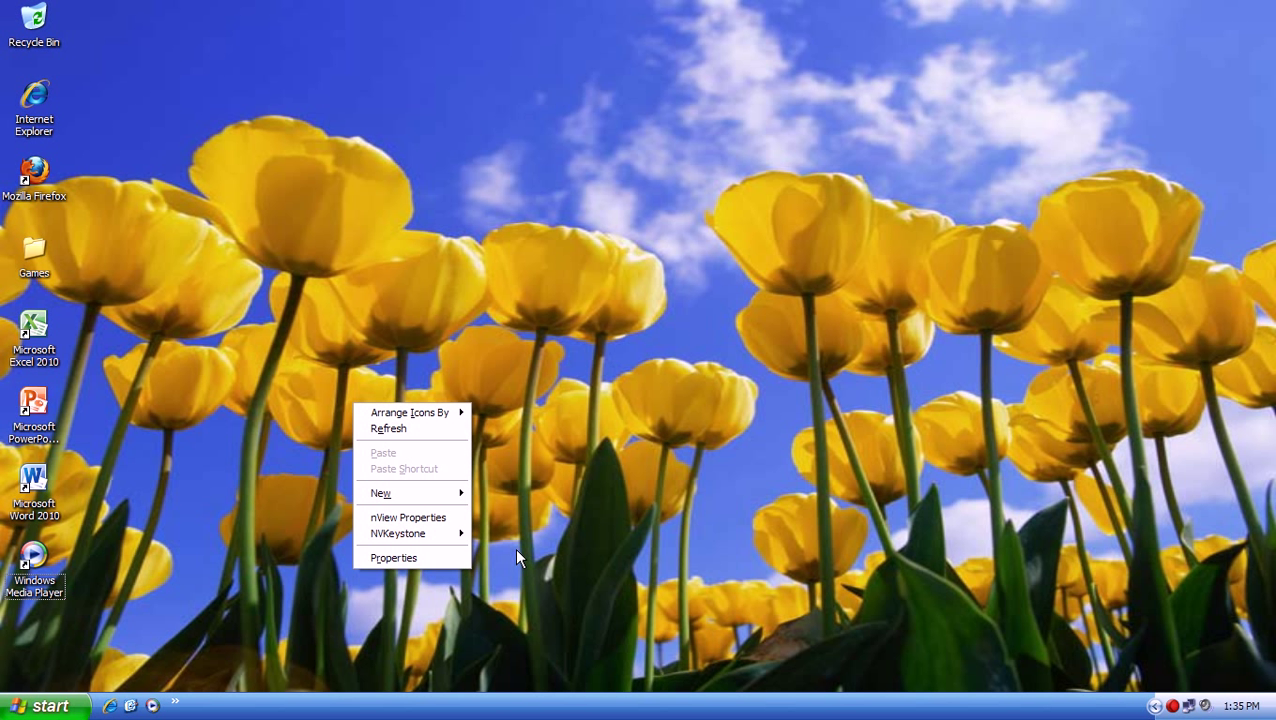
{"action": "left_click", "coordinate": [450, 557]}
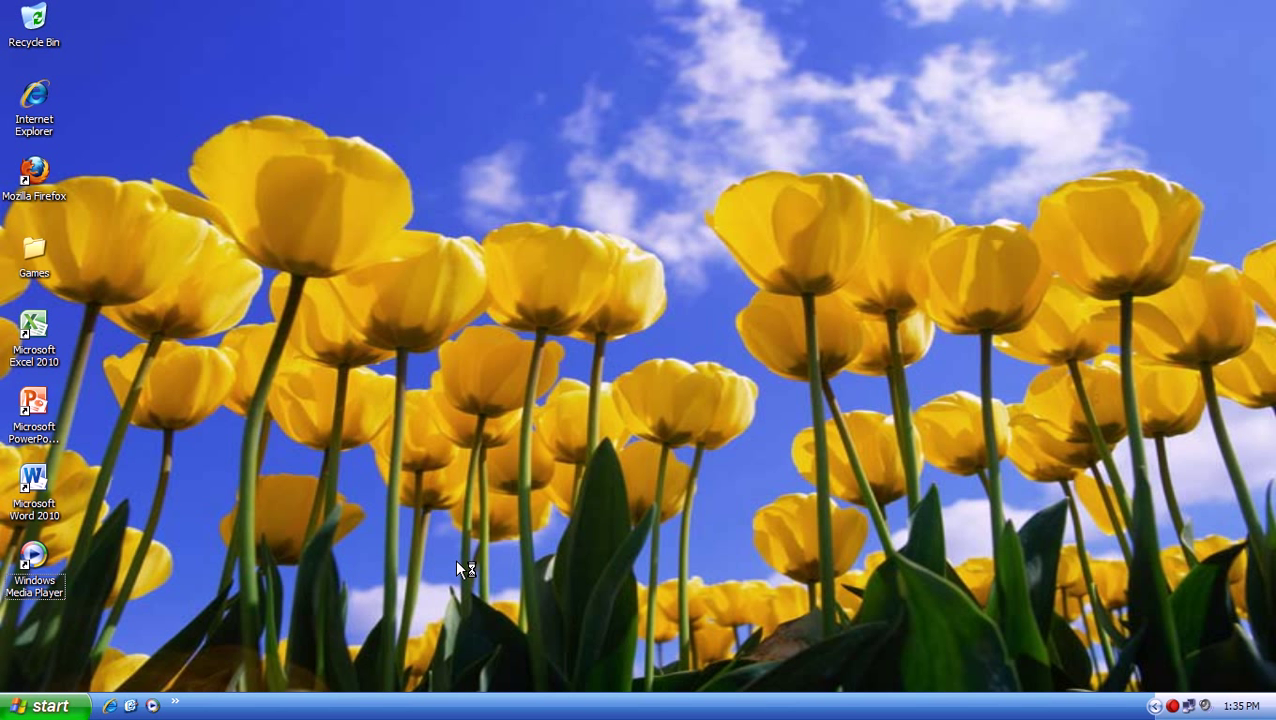
{"action": "left_click", "coordinate": [150, 182]}
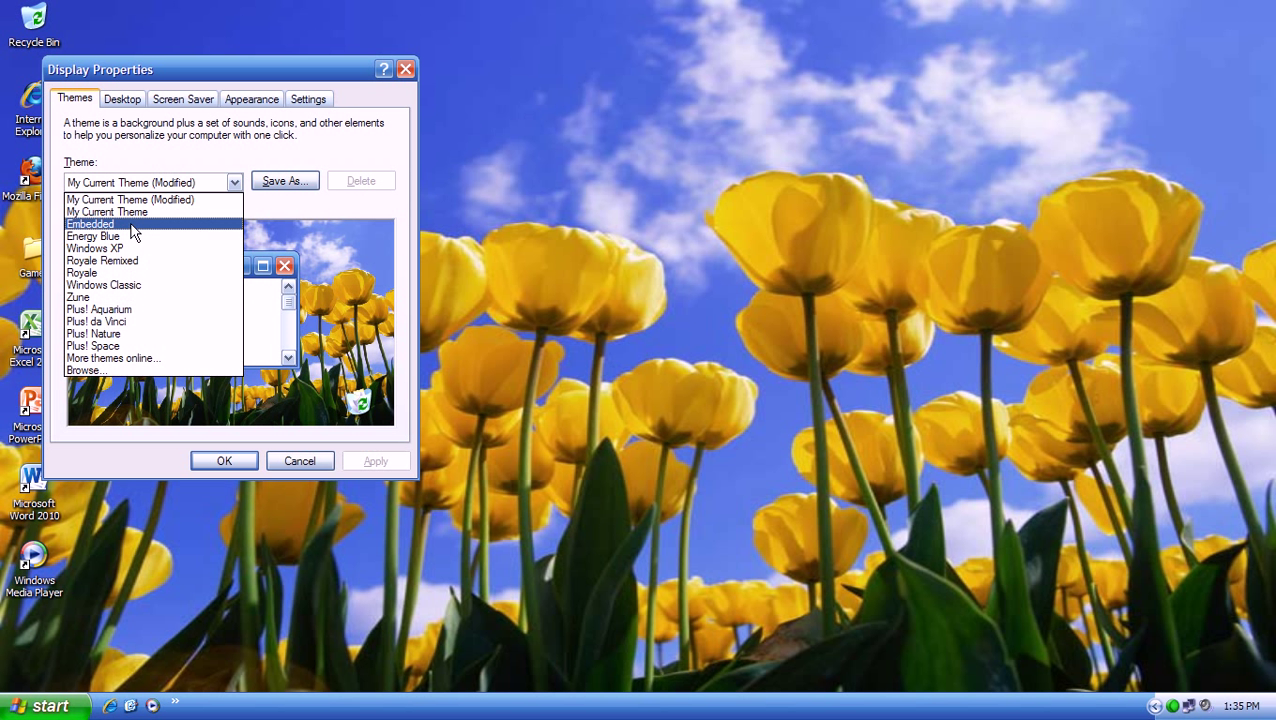
{"action": "left_click", "coordinate": [288, 453]}
{"action": "left_click", "coordinate": [289, 453]}
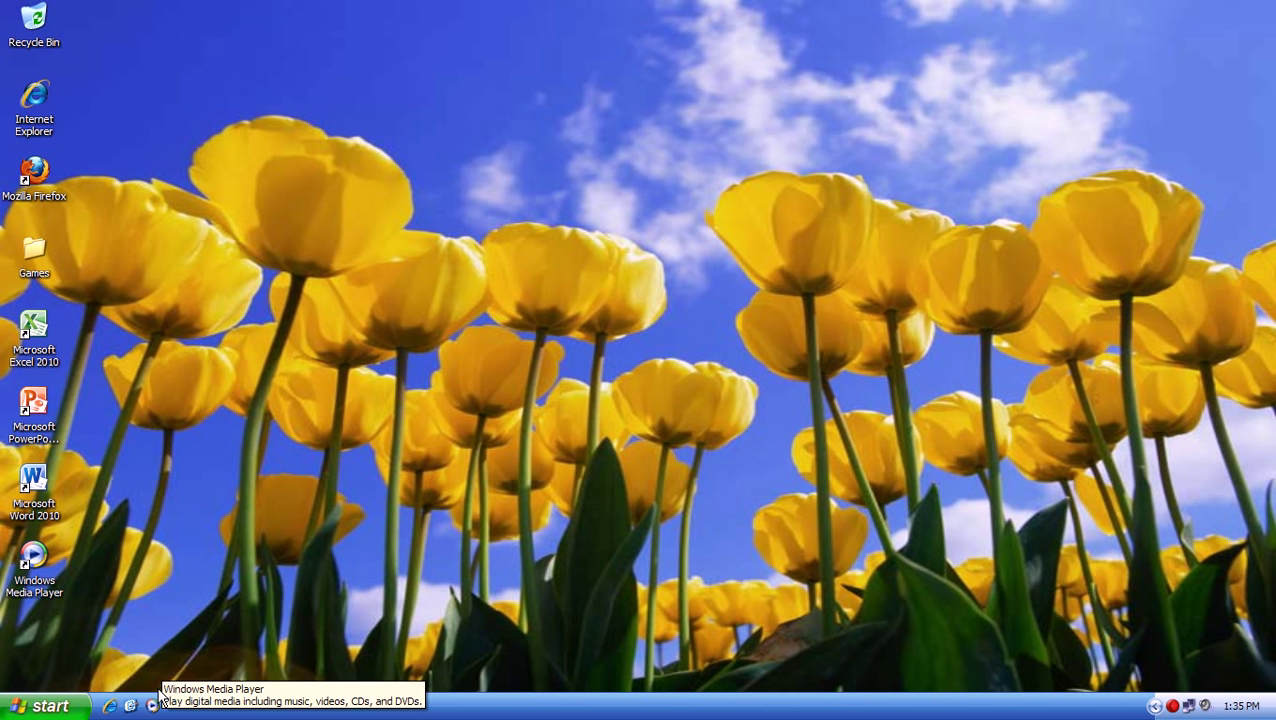
Bring up the desktop's right-click shortcut menu again
{"action": "right_click", "coordinate": [311, 597]}
{"action": "left_click", "coordinate": [357, 587]}
{"action": "right_click", "coordinate": [357, 587]}
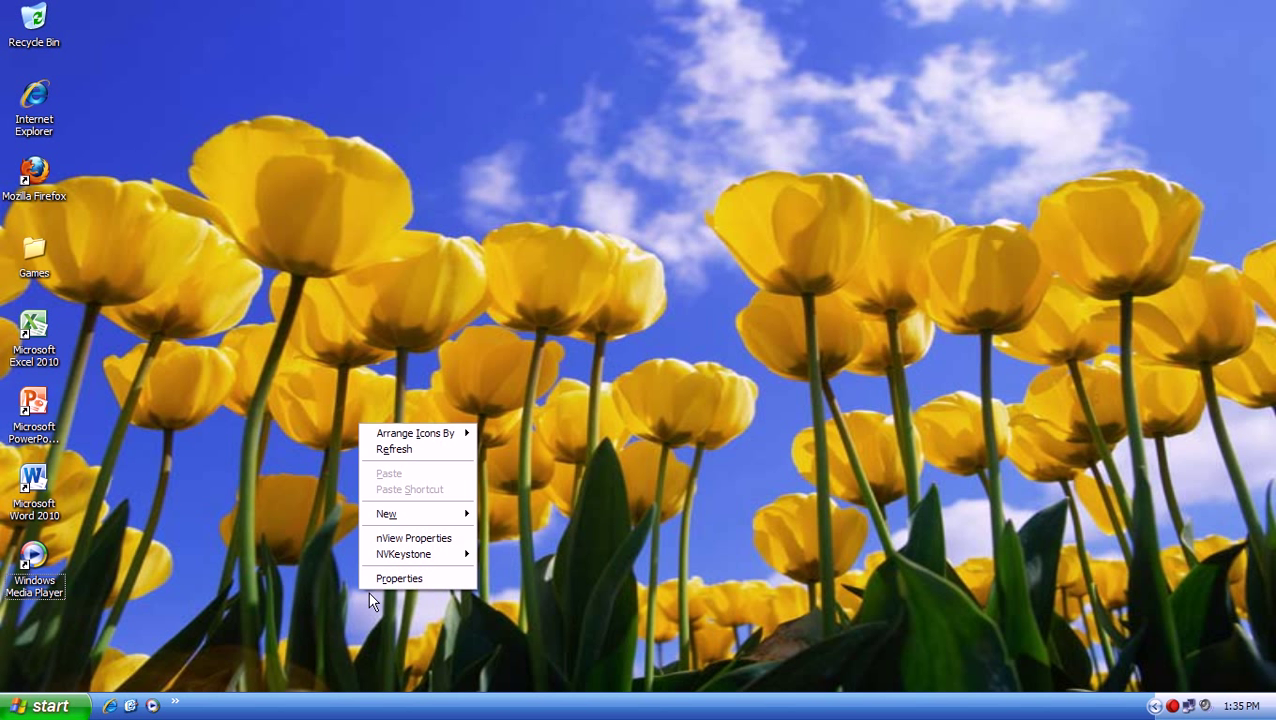
{"action": "right_click", "coordinate": [411, 593]}
Open Display Properties and preview the Zune, Energy Blue and Royale Remixed themes
{"action": "left_click", "coordinate": [466, 578]}
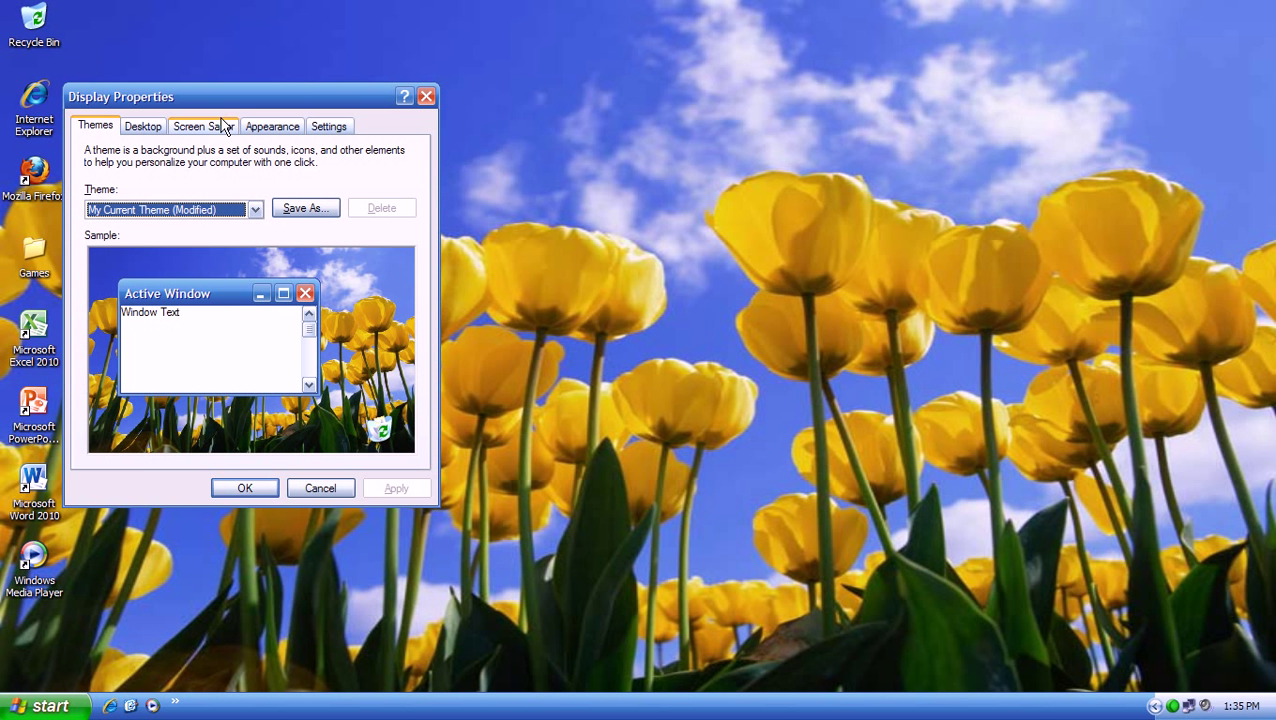
{"action": "left_click", "coordinate": [193, 216]}
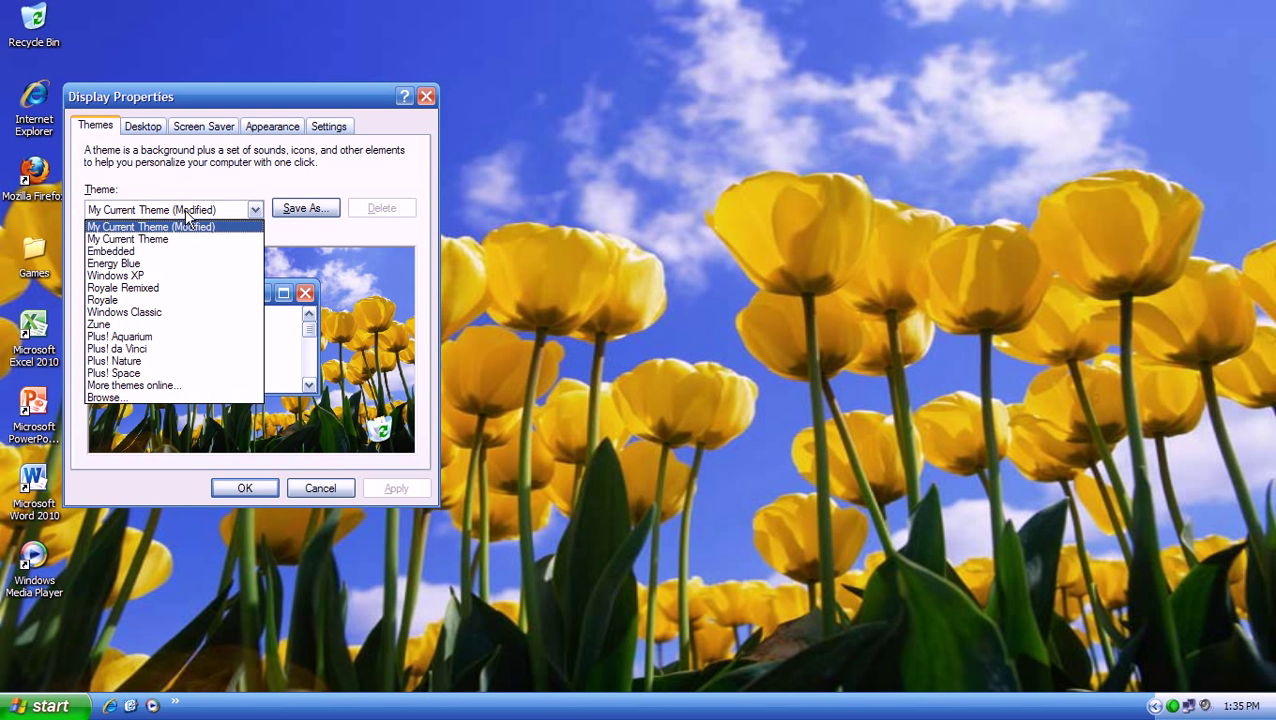
{"action": "left_click", "coordinate": [147, 324]}
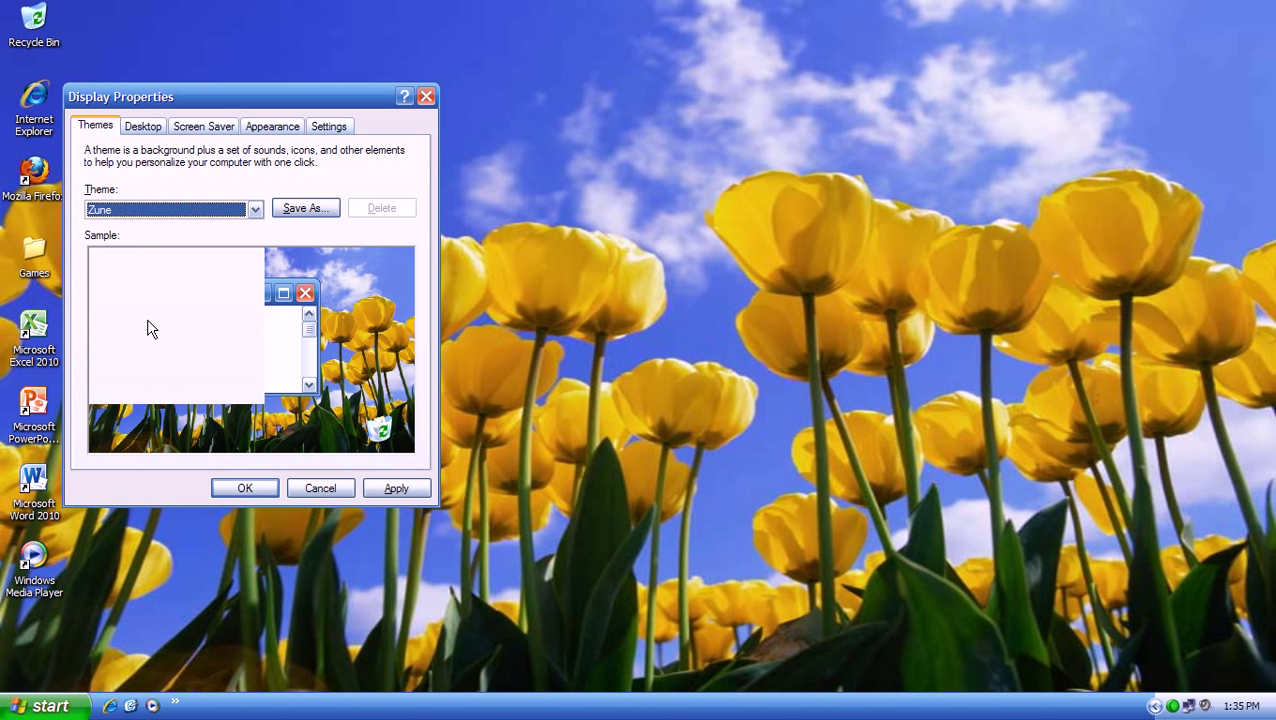
{"action": "left_click", "coordinate": [163, 215]}
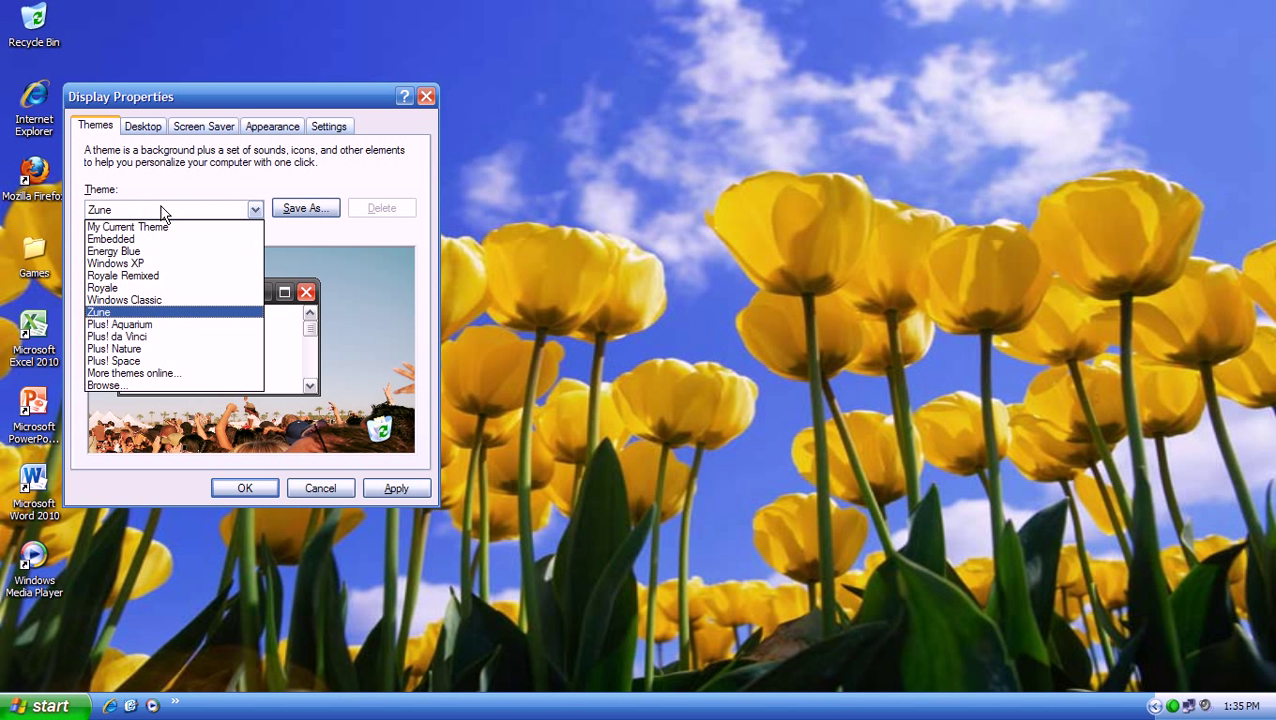
{"action": "left_click", "coordinate": [158, 251]}
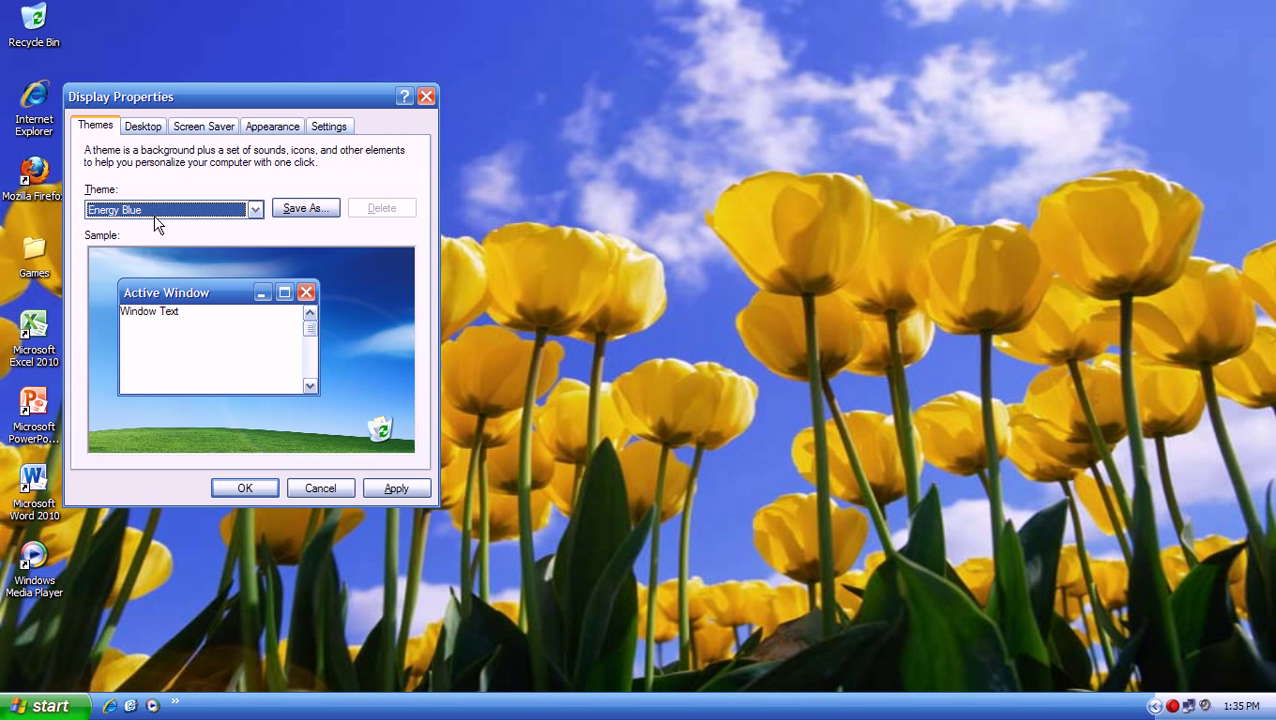
{"action": "left_click", "coordinate": [157, 222]}
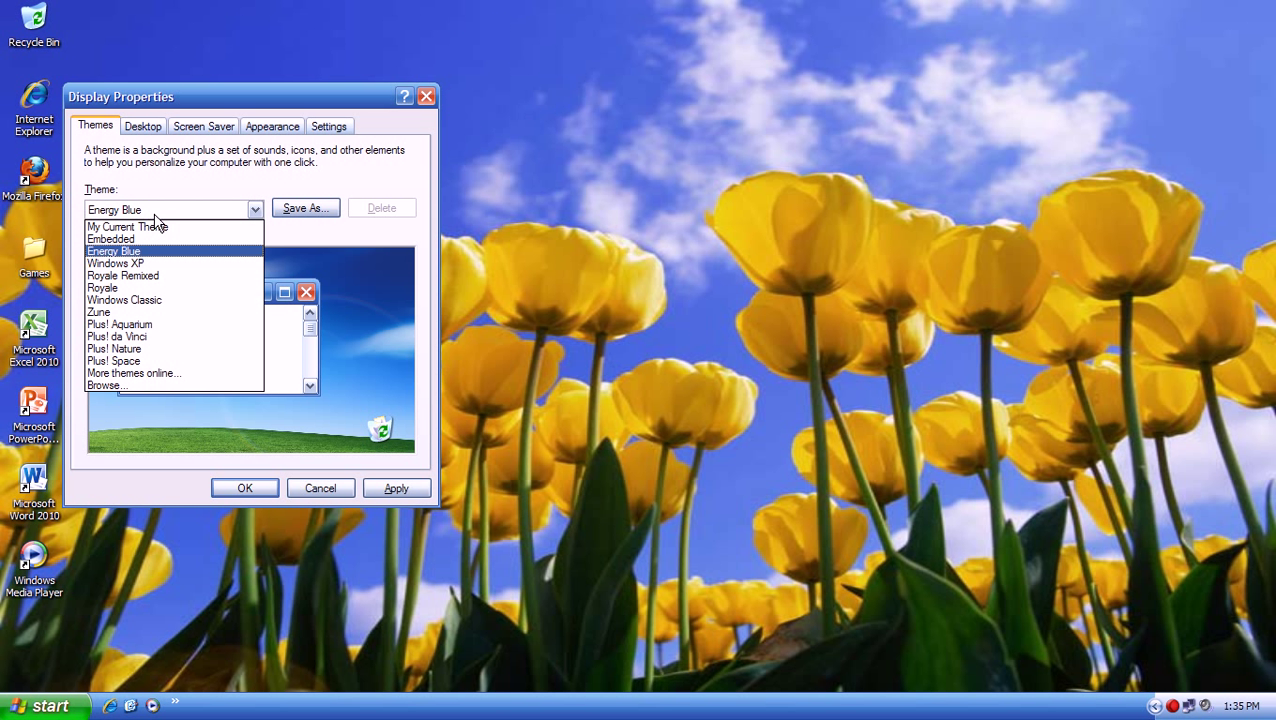
{"action": "left_click", "coordinate": [156, 279]}
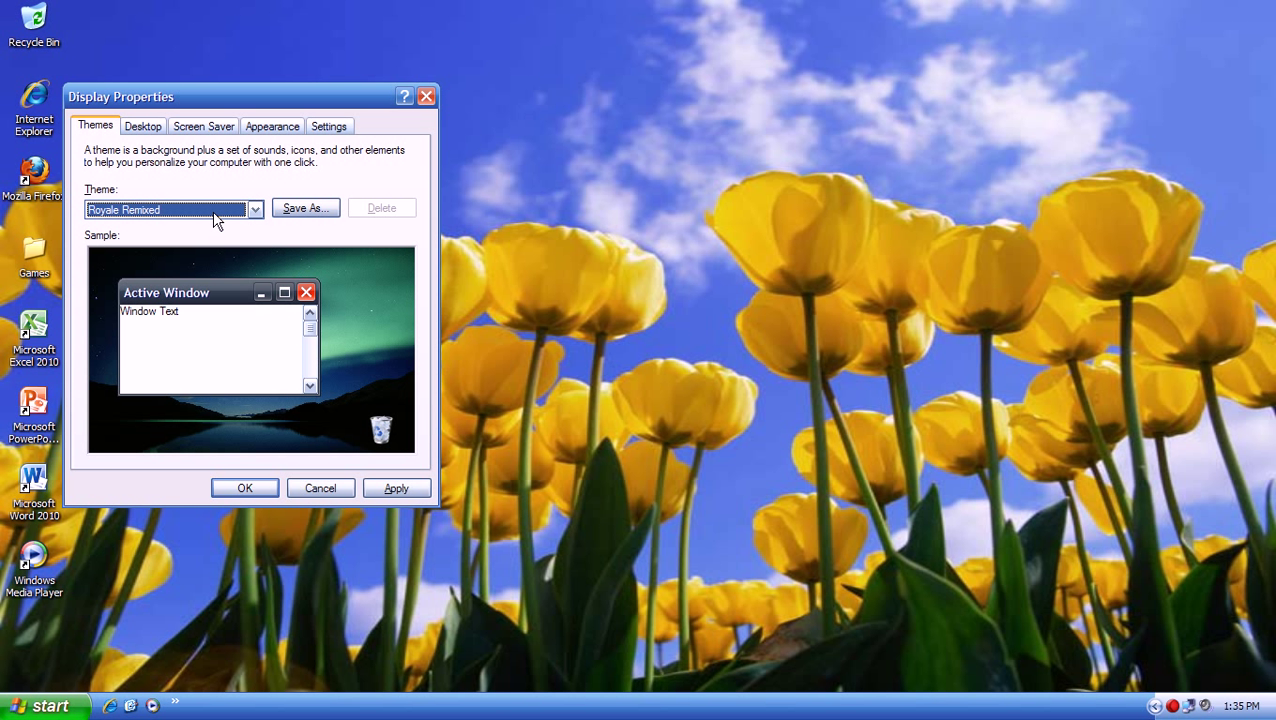
Preview the Embedded and Windows Classic themes, then cancel without applying any theme
{"action": "left_click", "coordinate": [215, 220]}
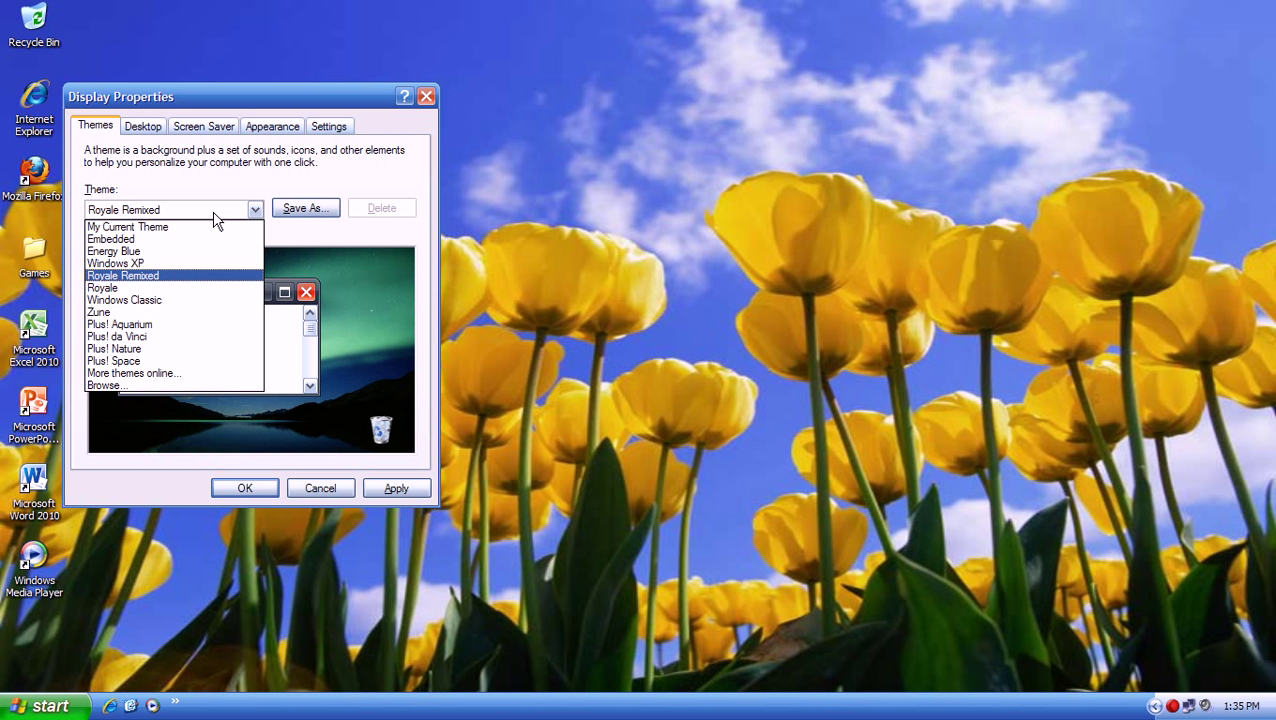
{"action": "left_click", "coordinate": [208, 205]}
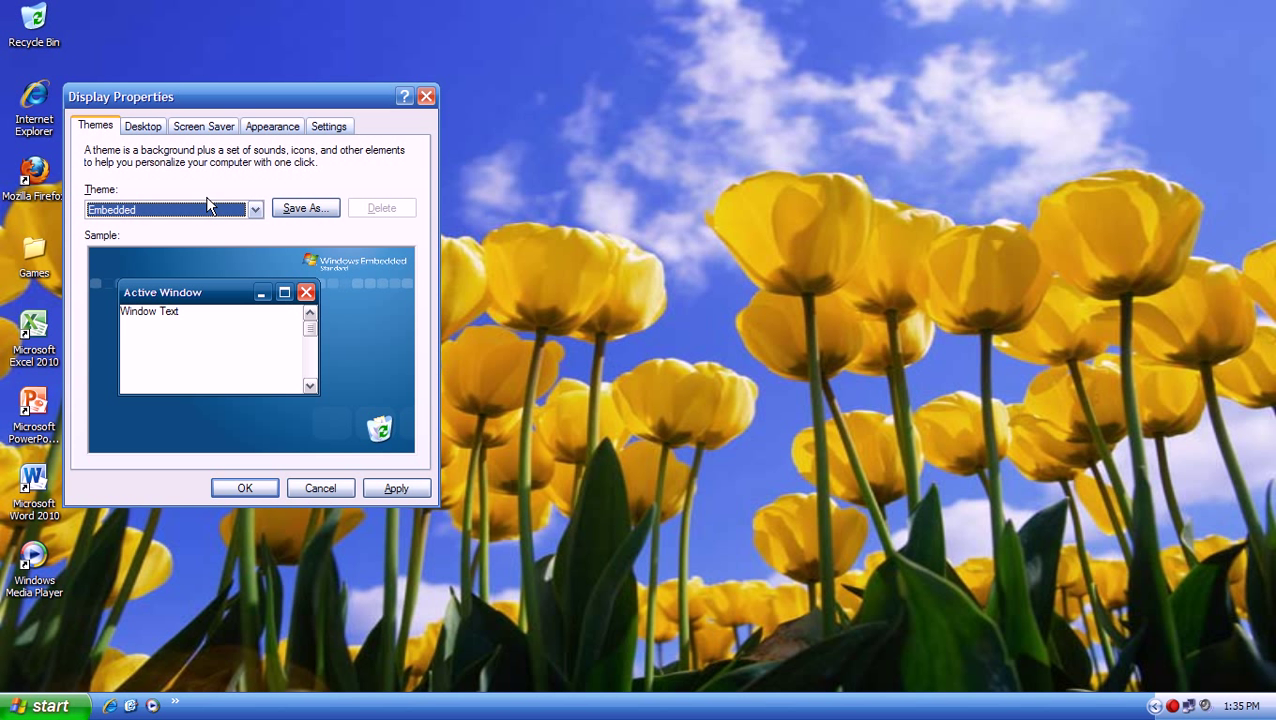
{"action": "left_click", "coordinate": [208, 205]}
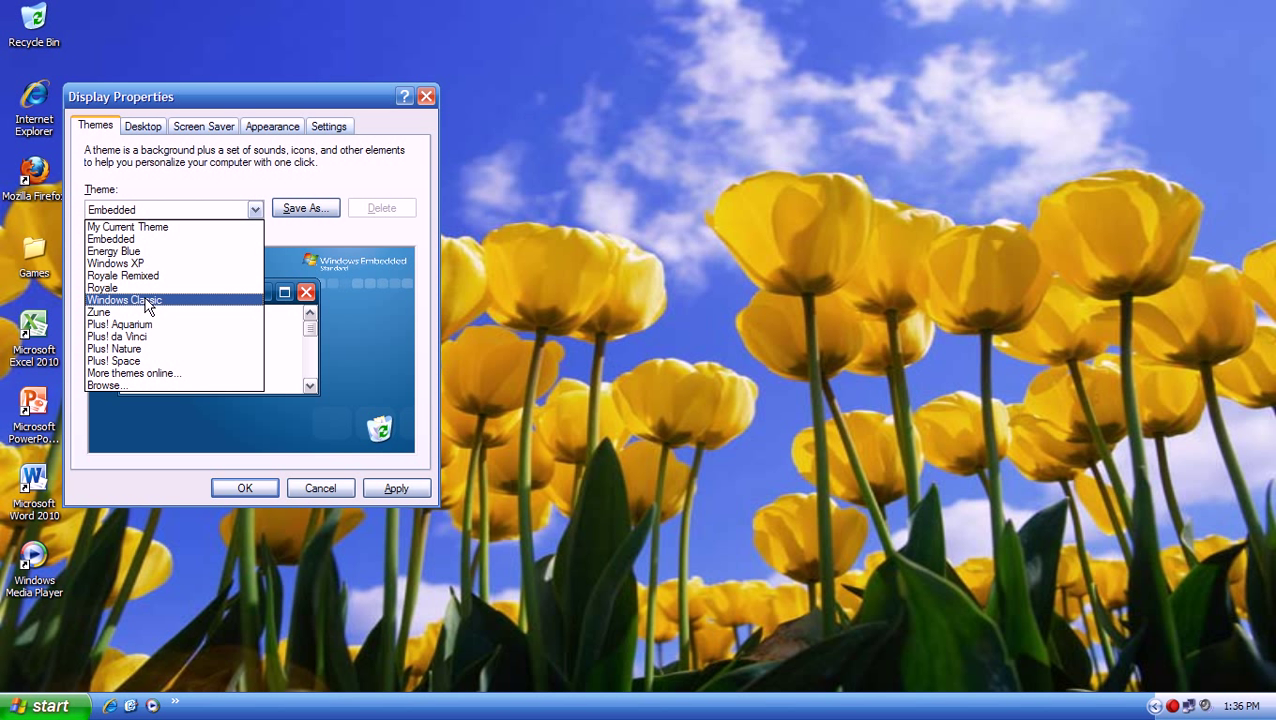
{"action": "left_click", "coordinate": [145, 302]}
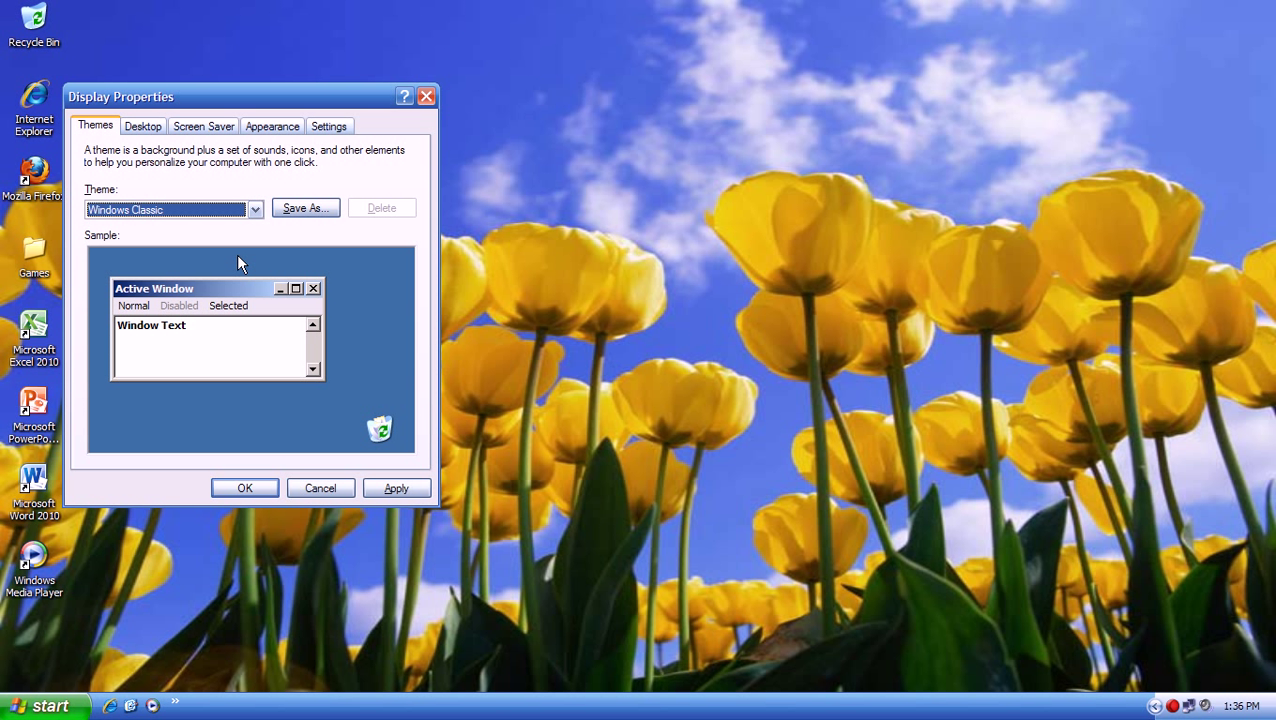
{"action": "left_click", "coordinate": [322, 490]}
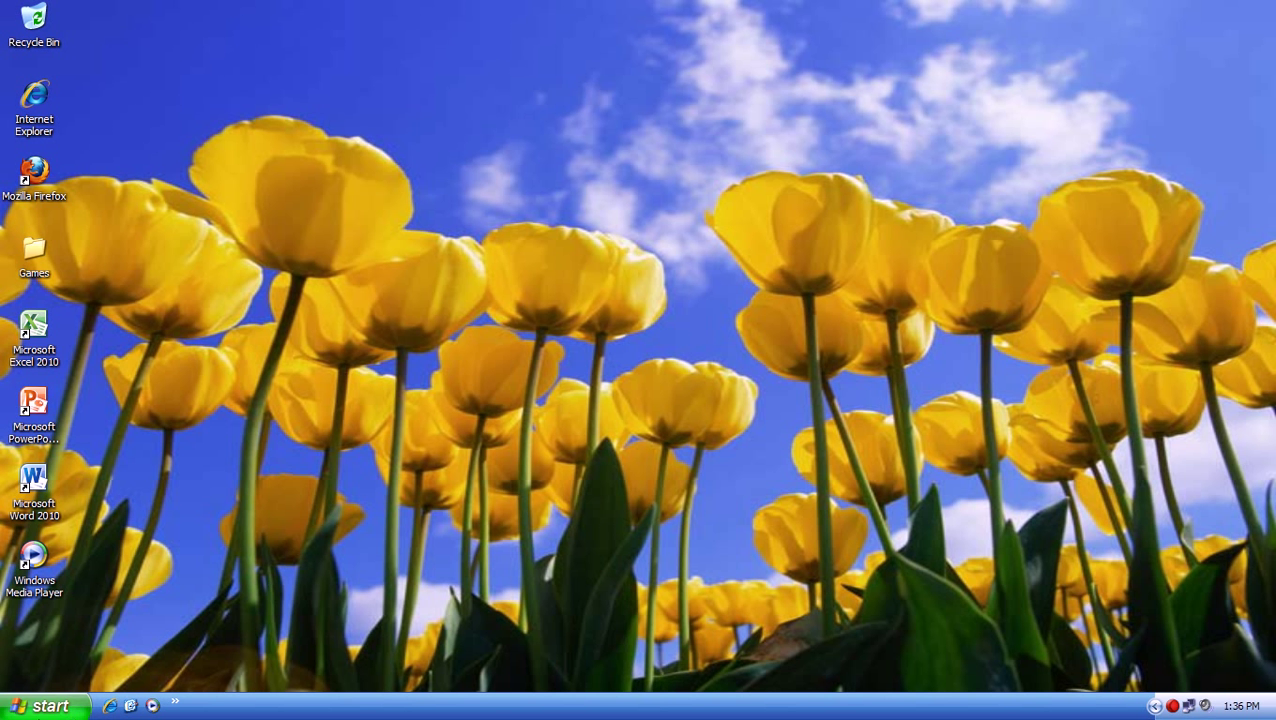
Open Start > All Programs and expand the avast! Free Antivirus folder
{"action": "left_click", "coordinate": [38, 703]}
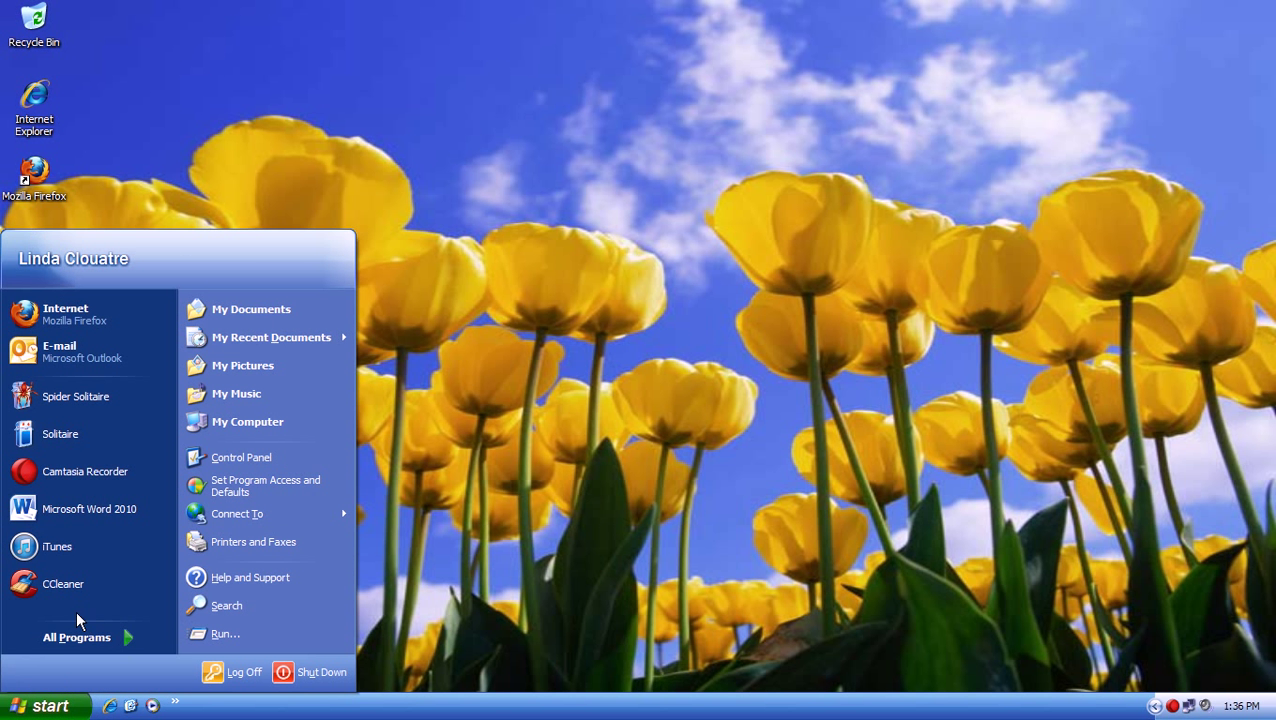
{"action": "left_click", "coordinate": [45, 703]}
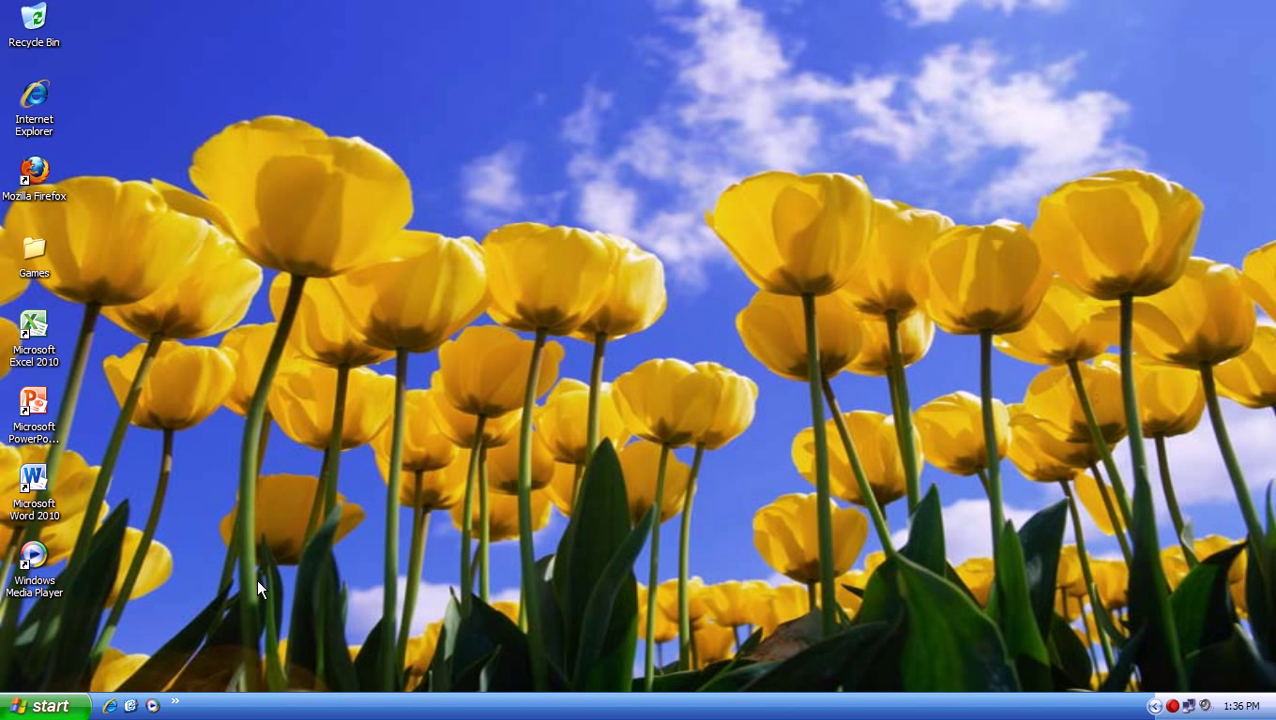
{"action": "left_click", "coordinate": [40, 706]}
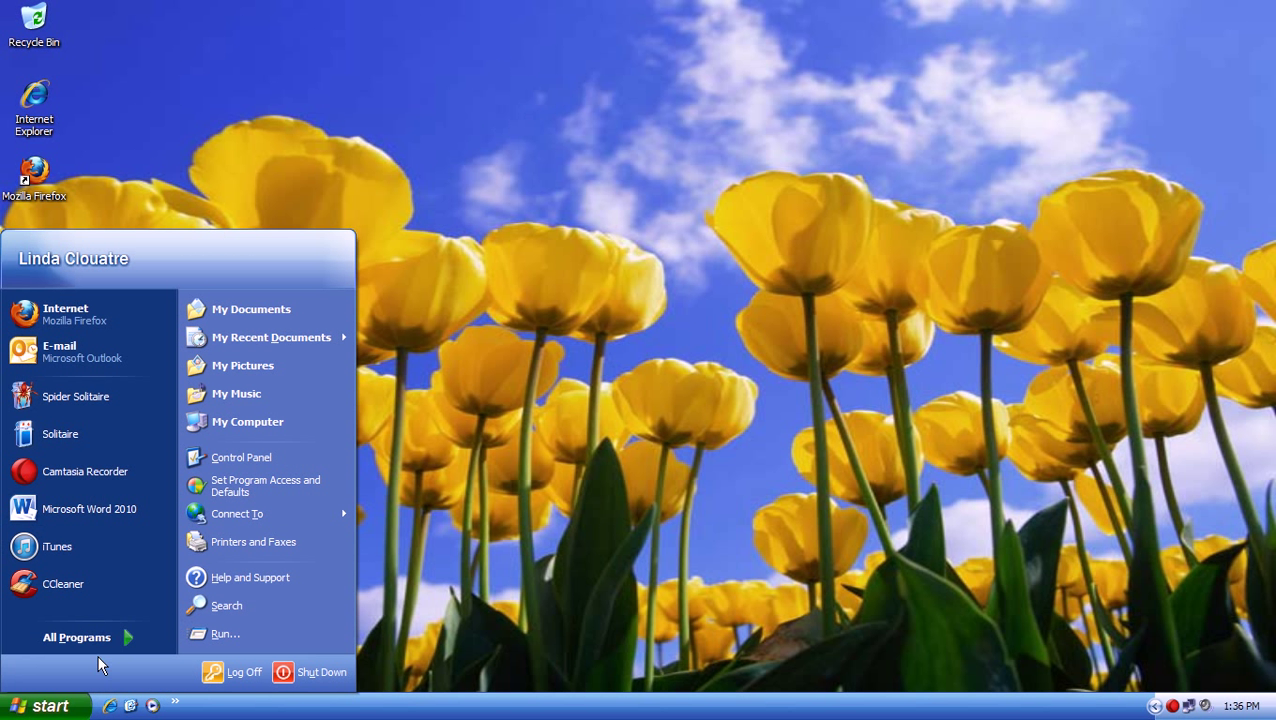
{"action": "left_click", "coordinate": [100, 635]}
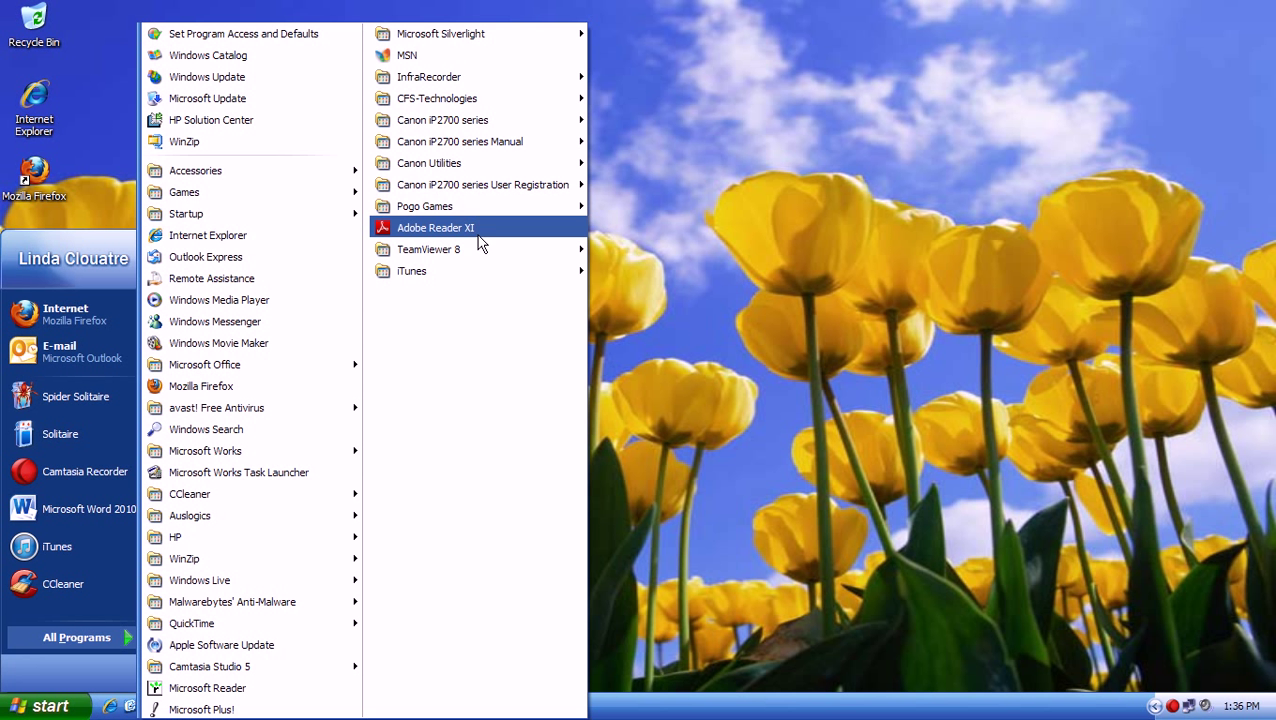
{"action": "mouse_move", "coordinate": [497, 117]}
{"action": "mouse_move", "coordinate": [490, 82]}
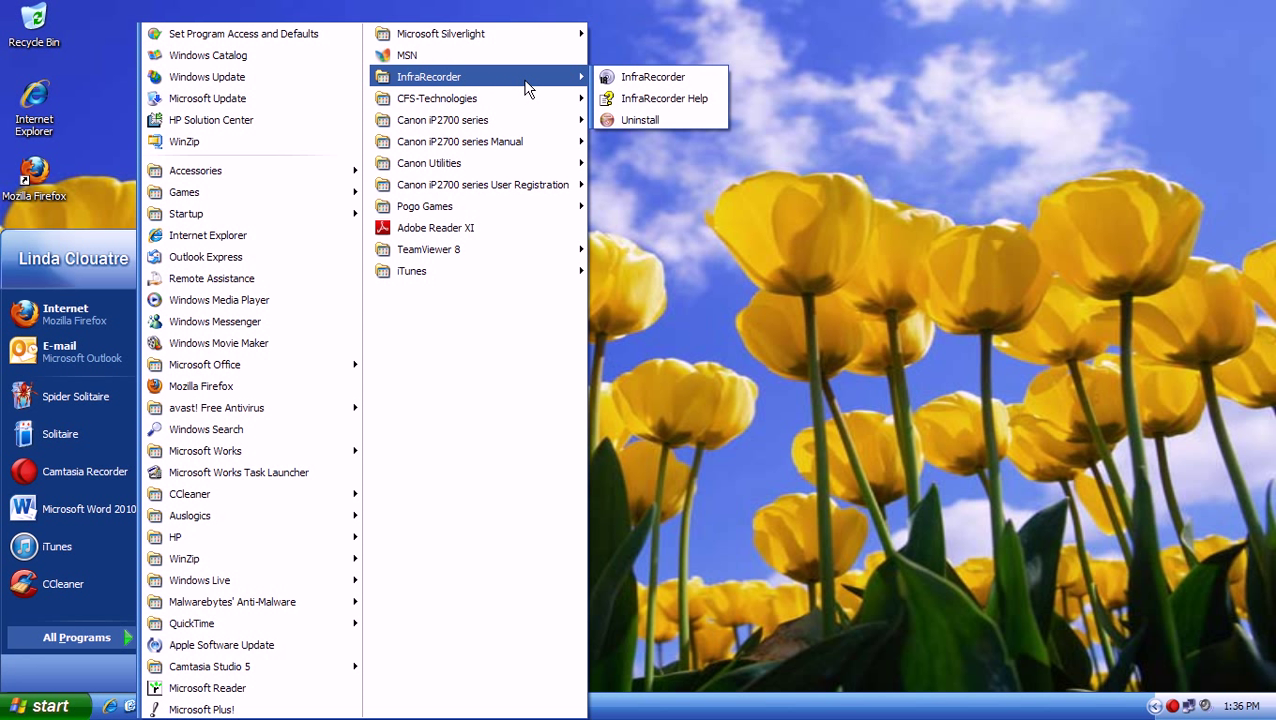
{"action": "mouse_move", "coordinate": [350, 408]}
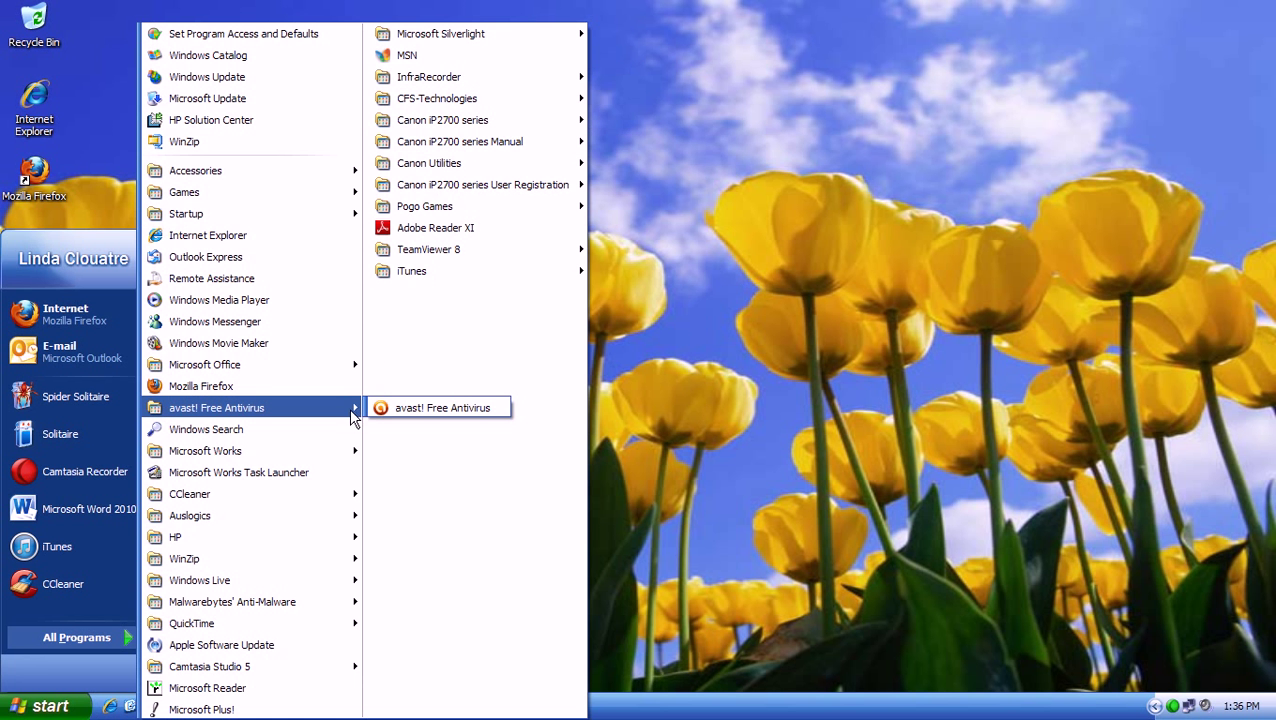
Launch avast! Free Antivirus and view Support > About avast! showing version 7.0.1474
{"action": "left_click", "coordinate": [424, 410]}
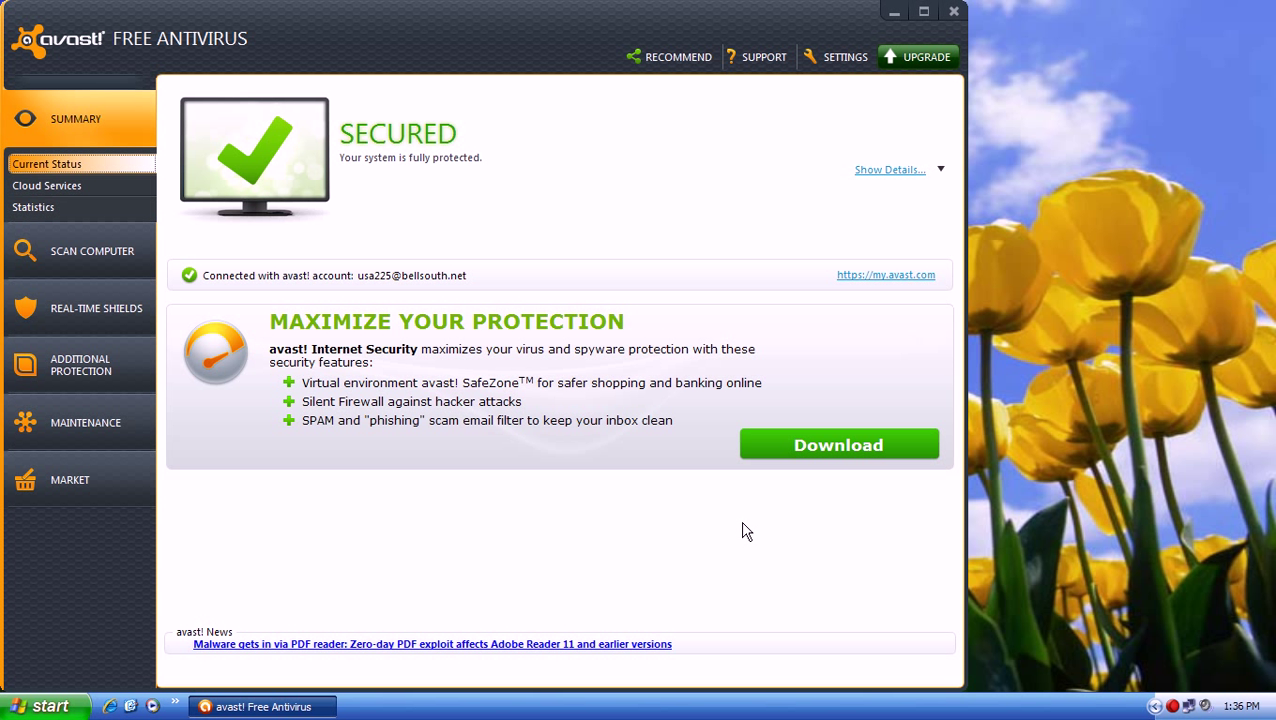
{"action": "left_click", "coordinate": [762, 62]}
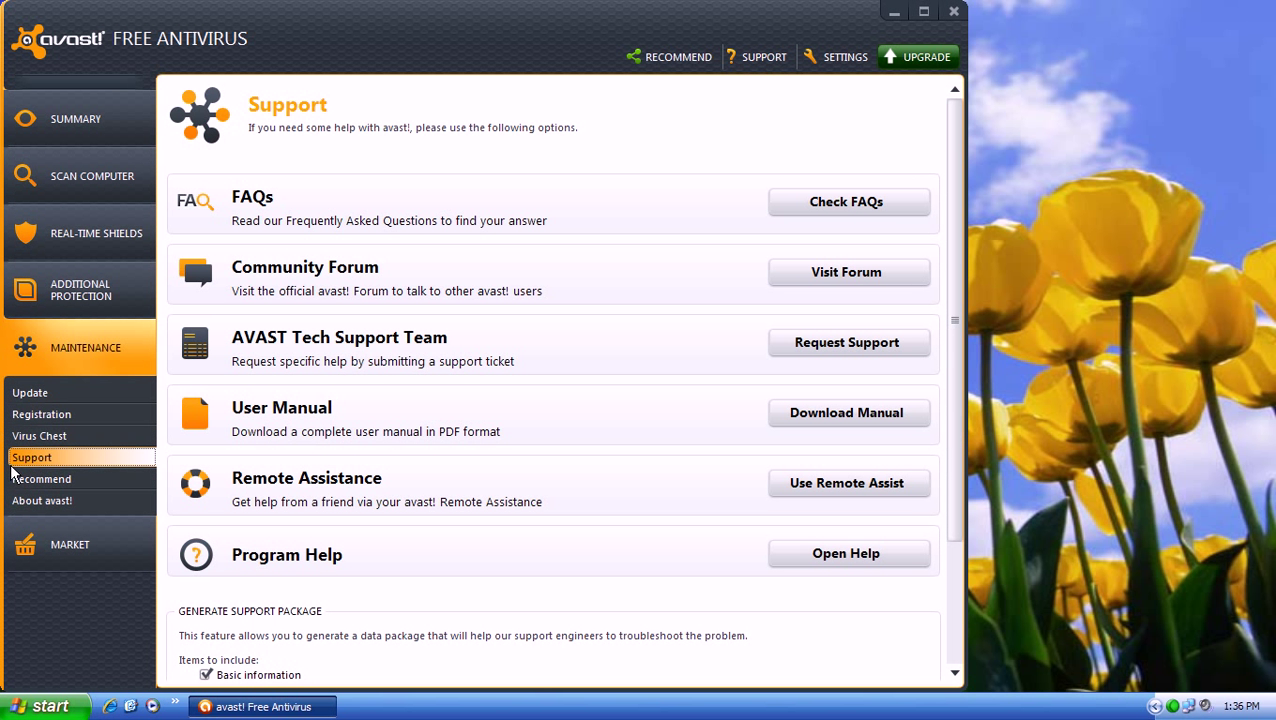
{"action": "left_click", "coordinate": [41, 501]}
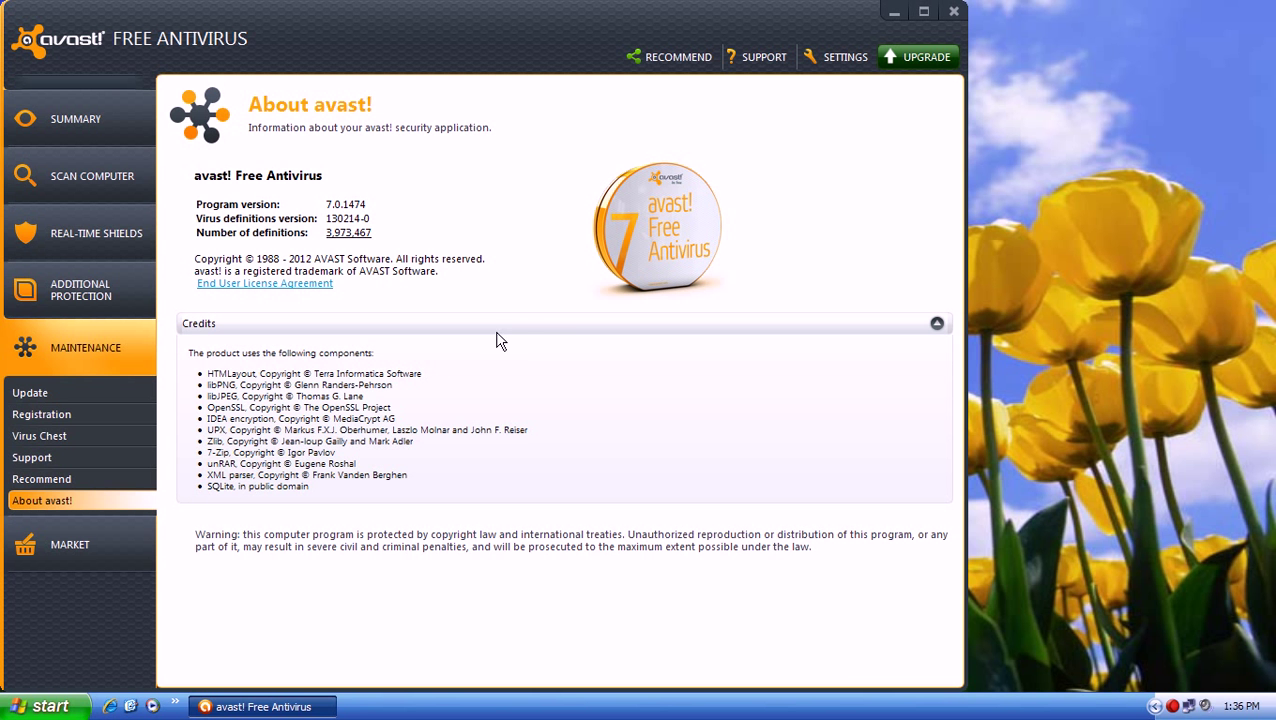
{"action": "left_click", "coordinate": [954, 12]}
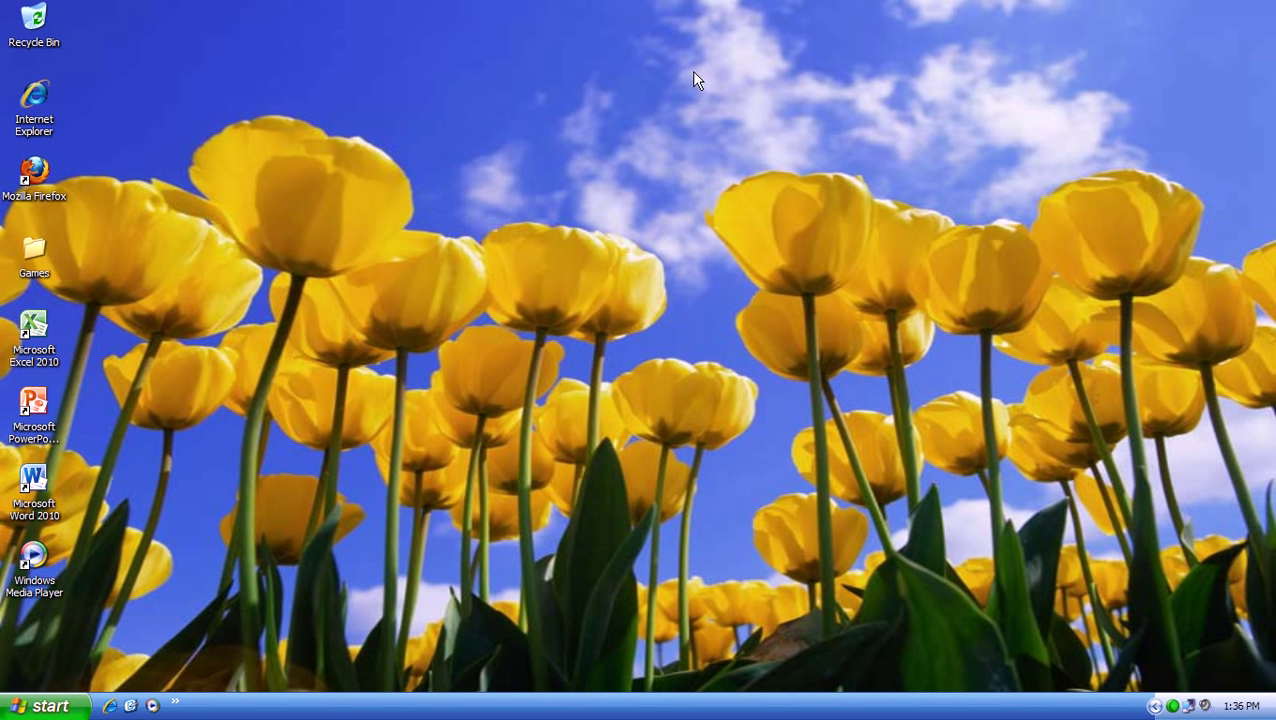